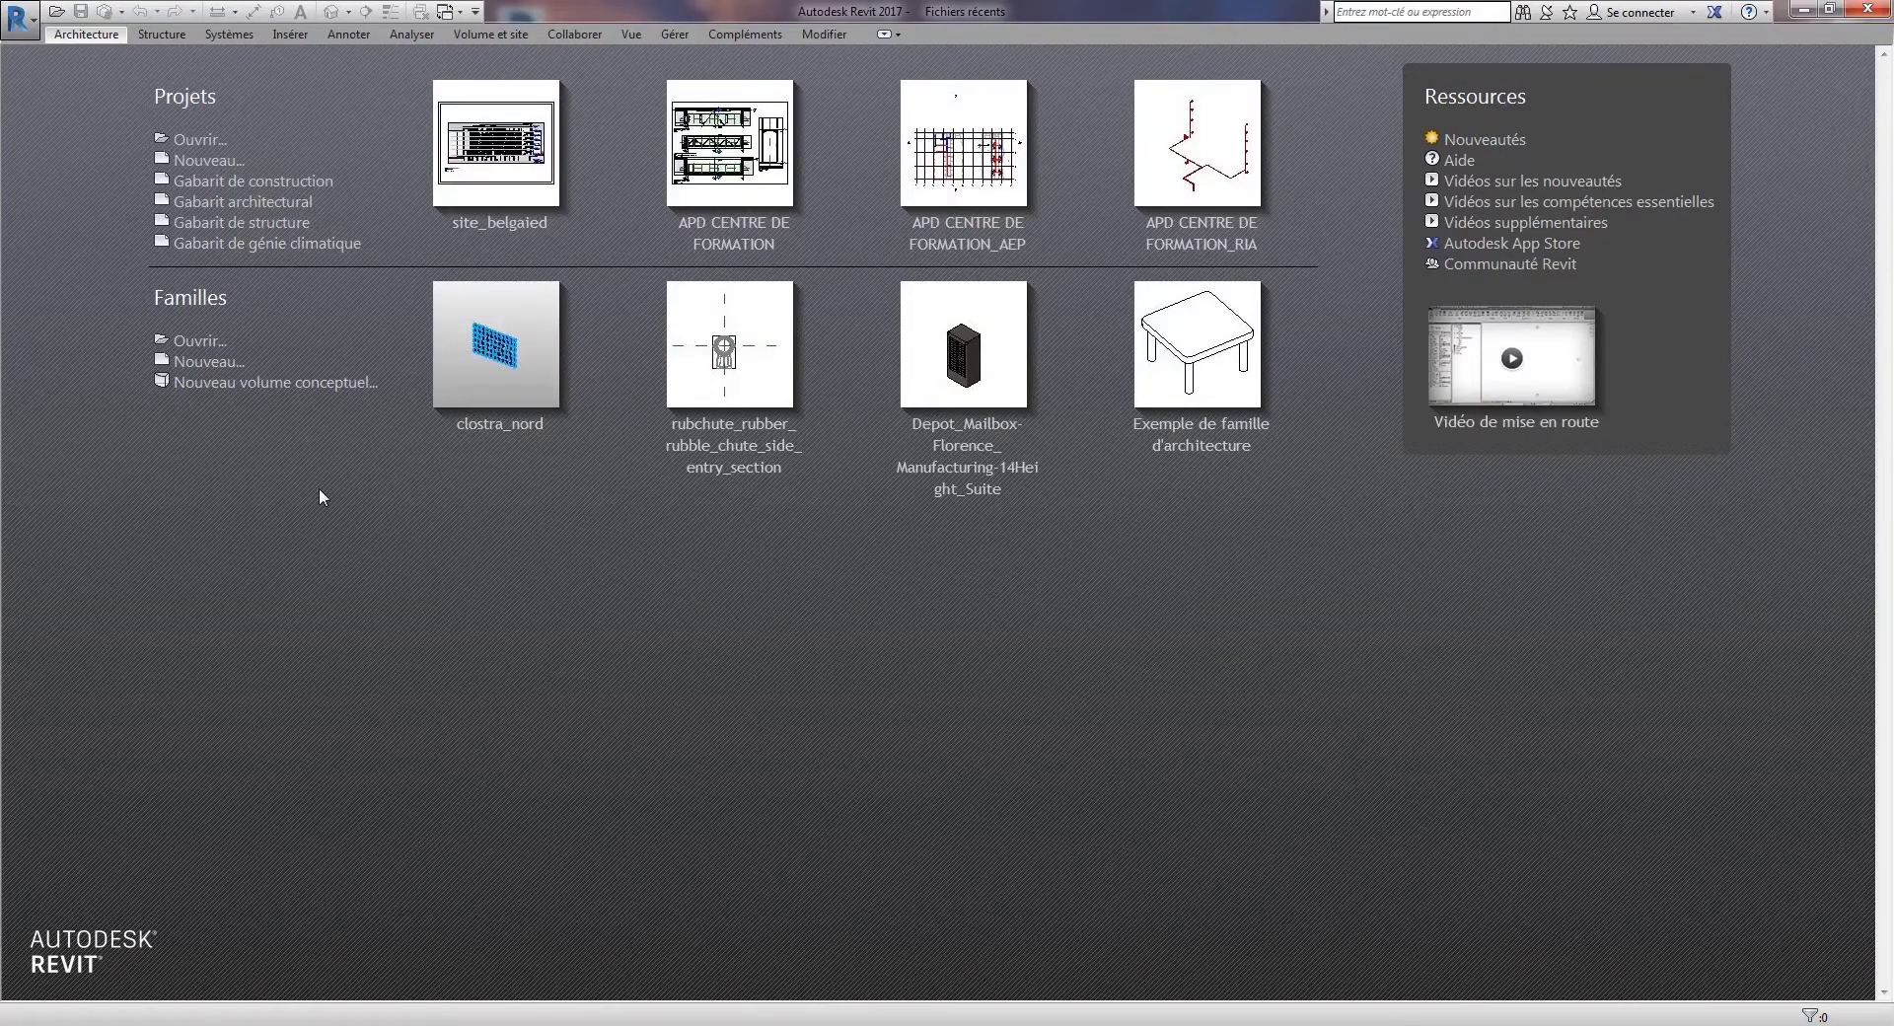
- Create a new family from the Fenêtre métrique.rft template
left_click(209, 363)
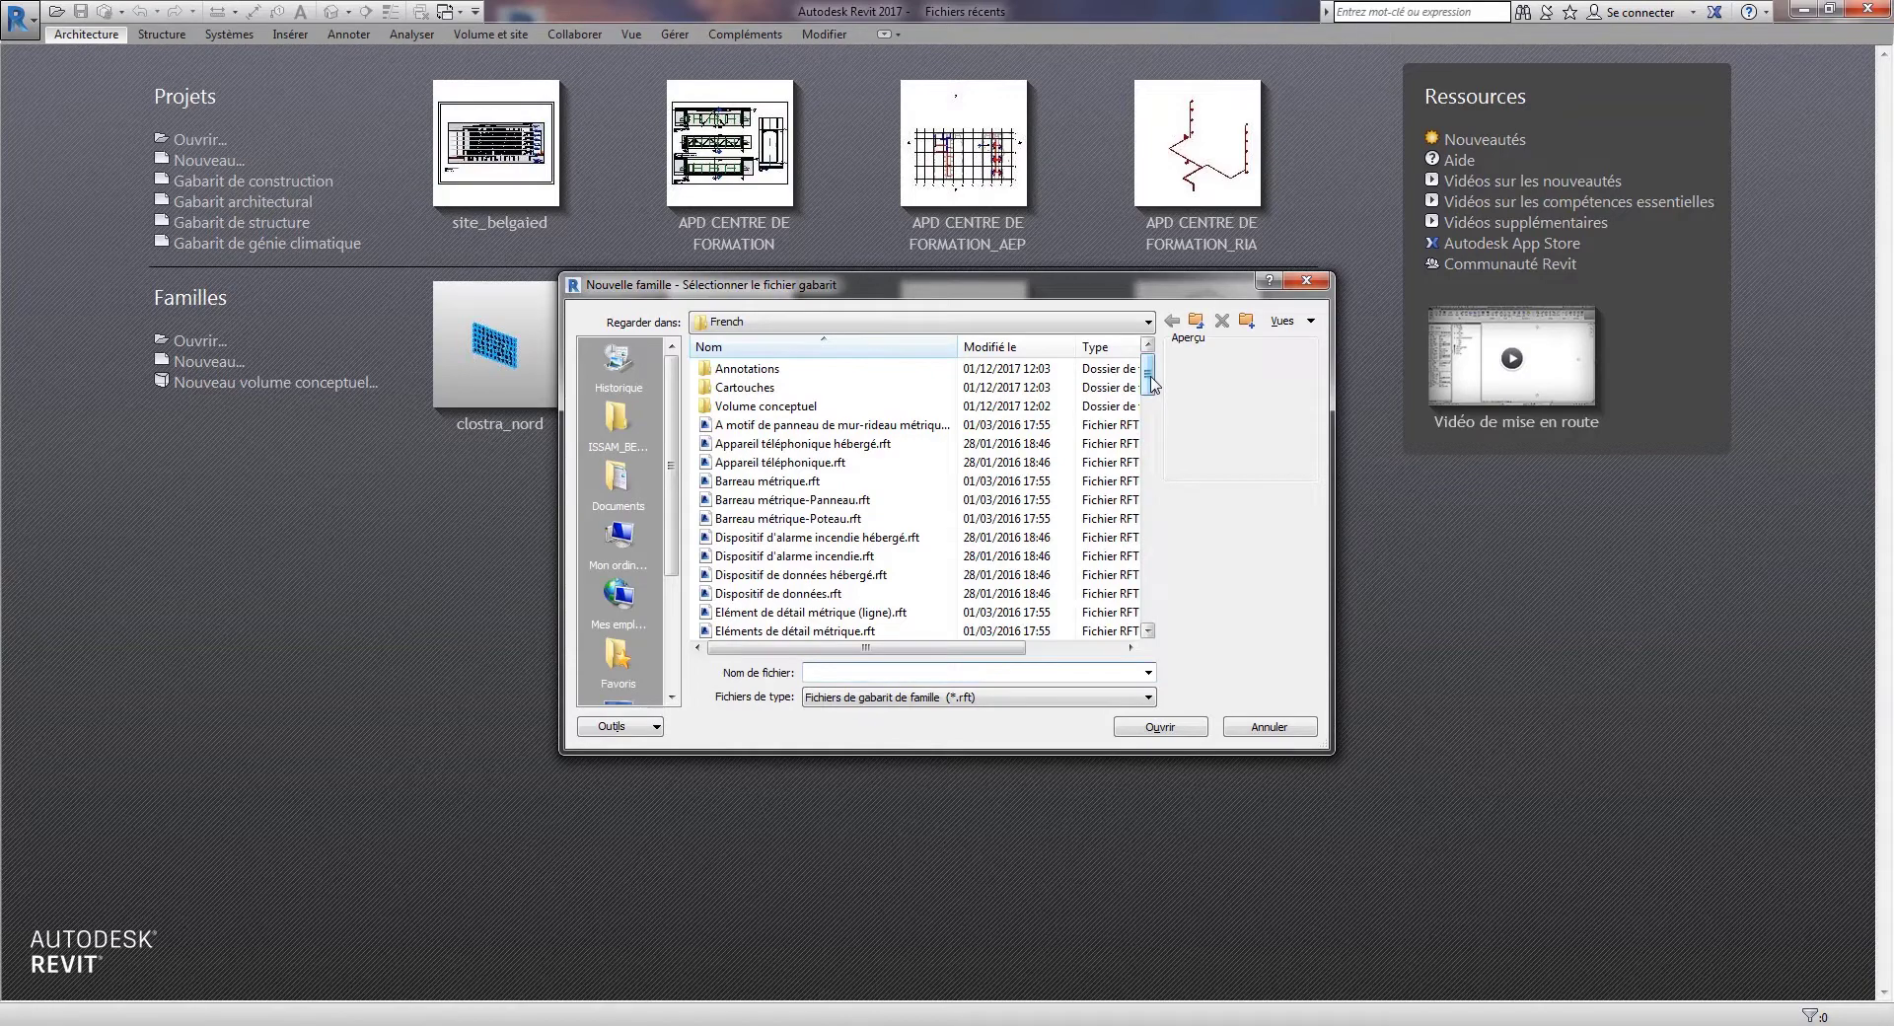
mouse_move(1151, 384)
left_mouse_down()
mouse_move(1158, 621)
mouse_move(1134, 373)
left_mouse_up()
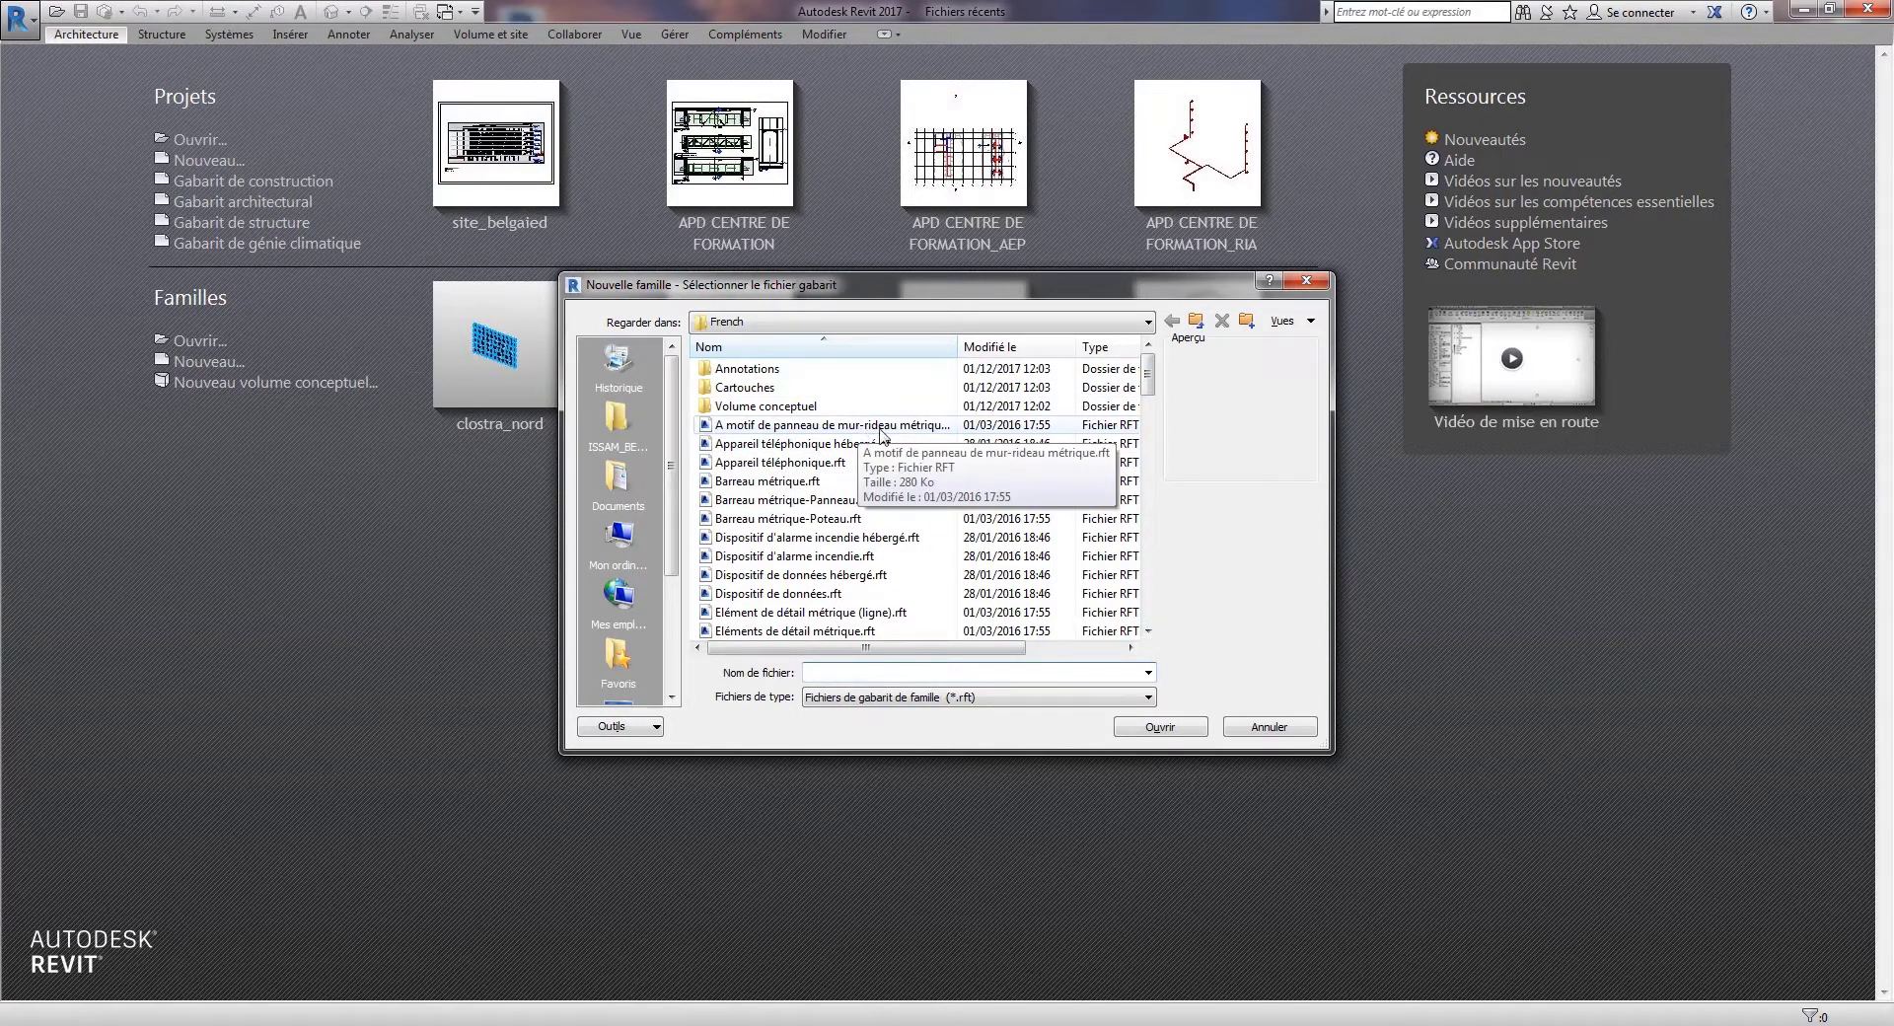
left_click_drag(1147, 380, 1159, 434)
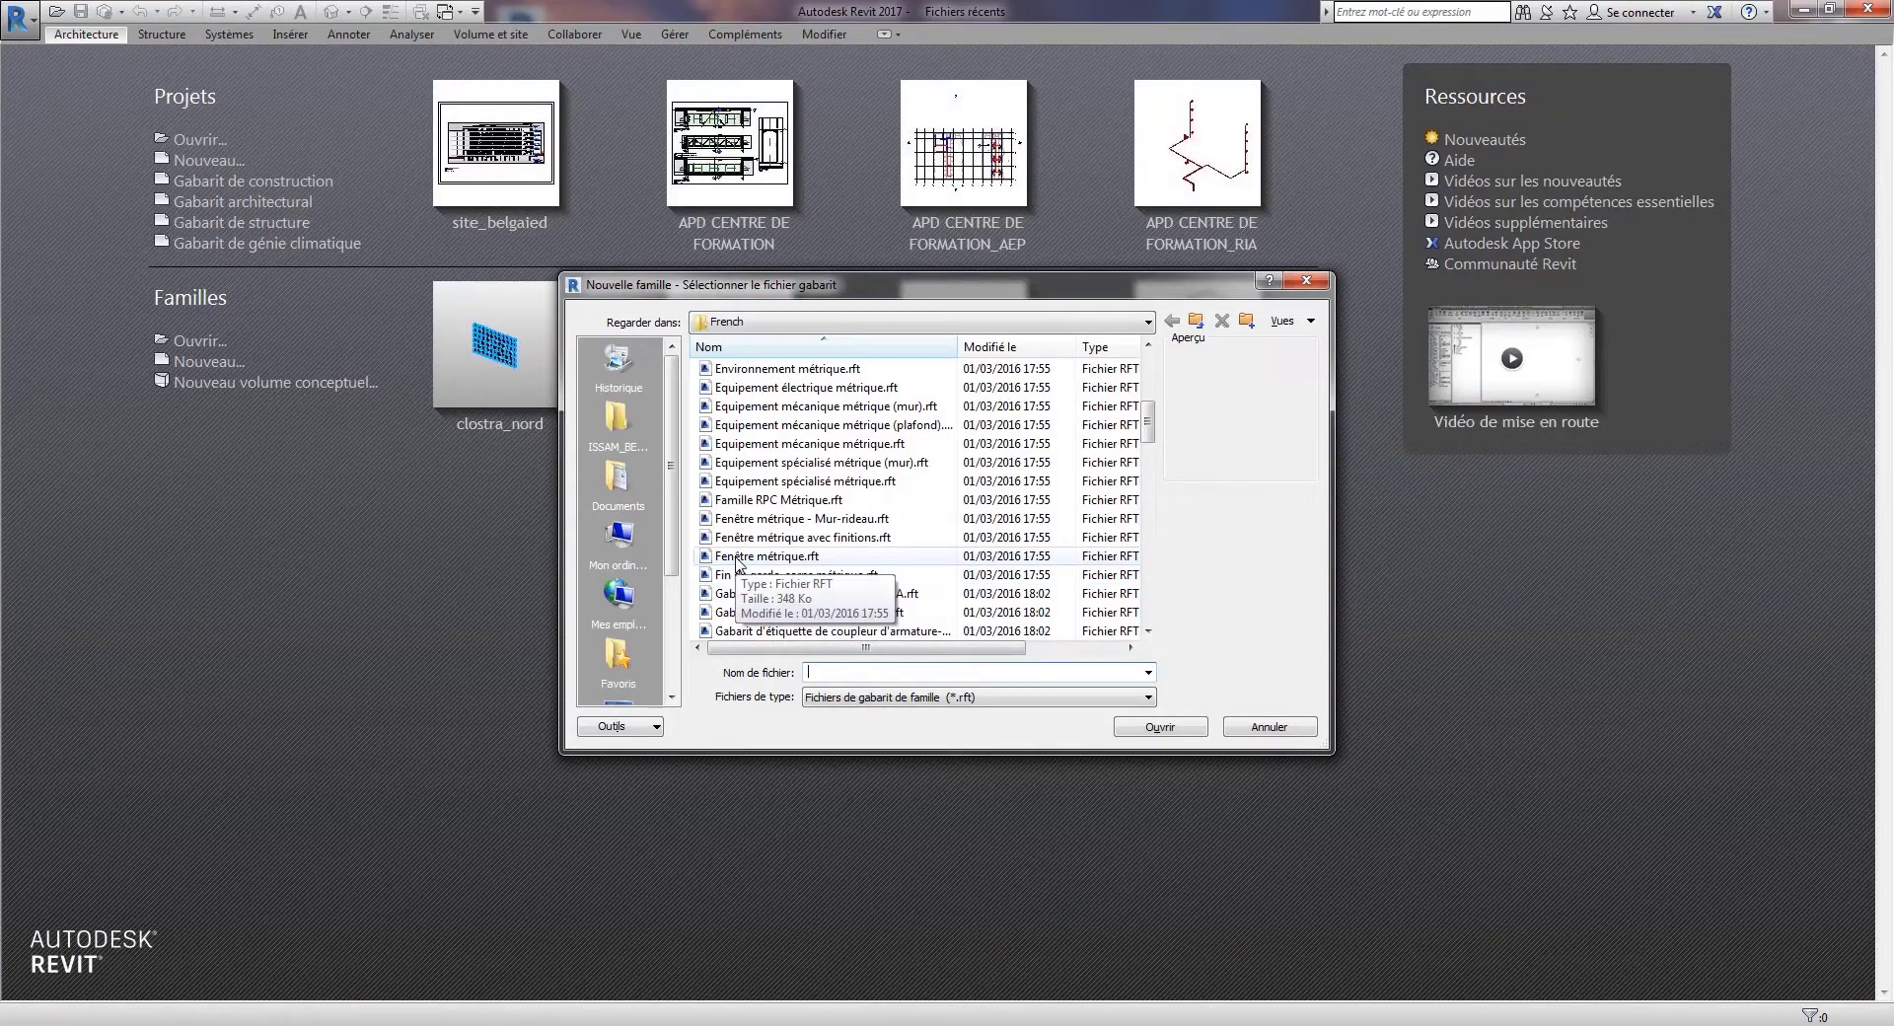
mouse_move(1144, 432)
left_mouse_down()
mouse_move(1149, 516)
mouse_move(1145, 360)
mouse_move(1146, 434)
left_mouse_up()
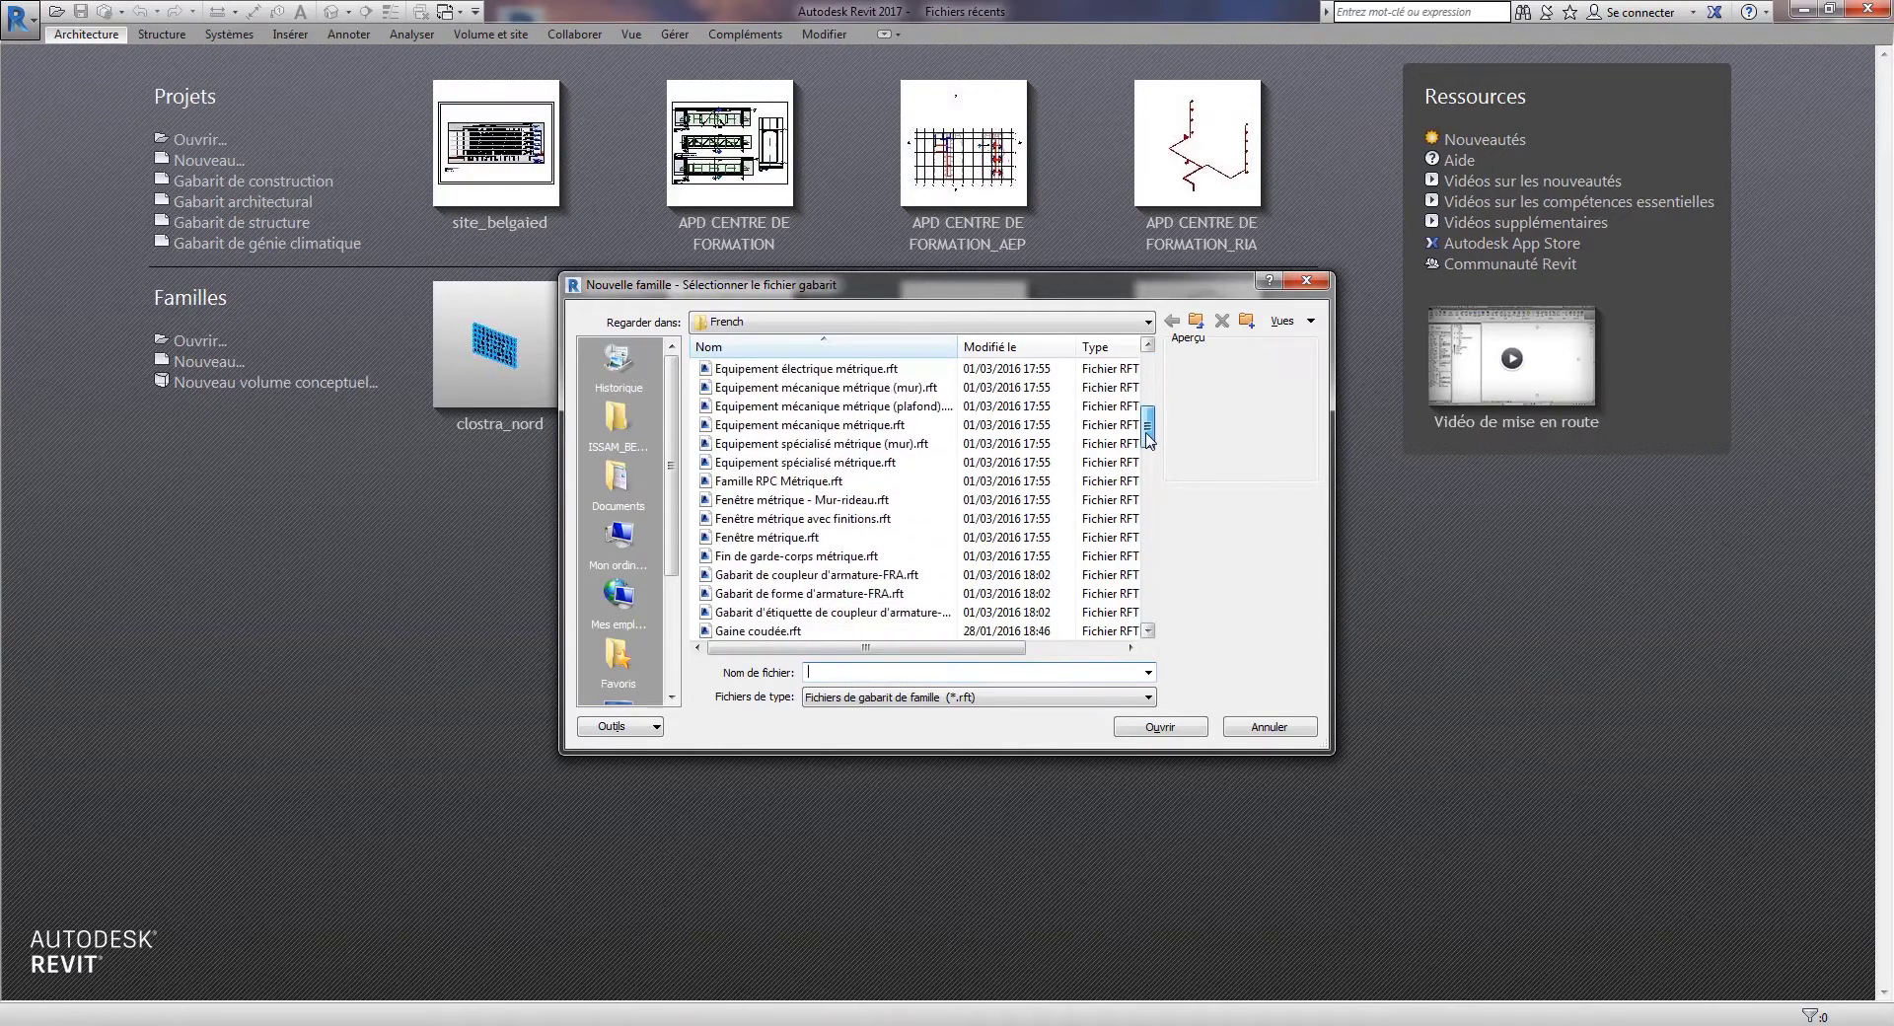
left_click(770, 538)
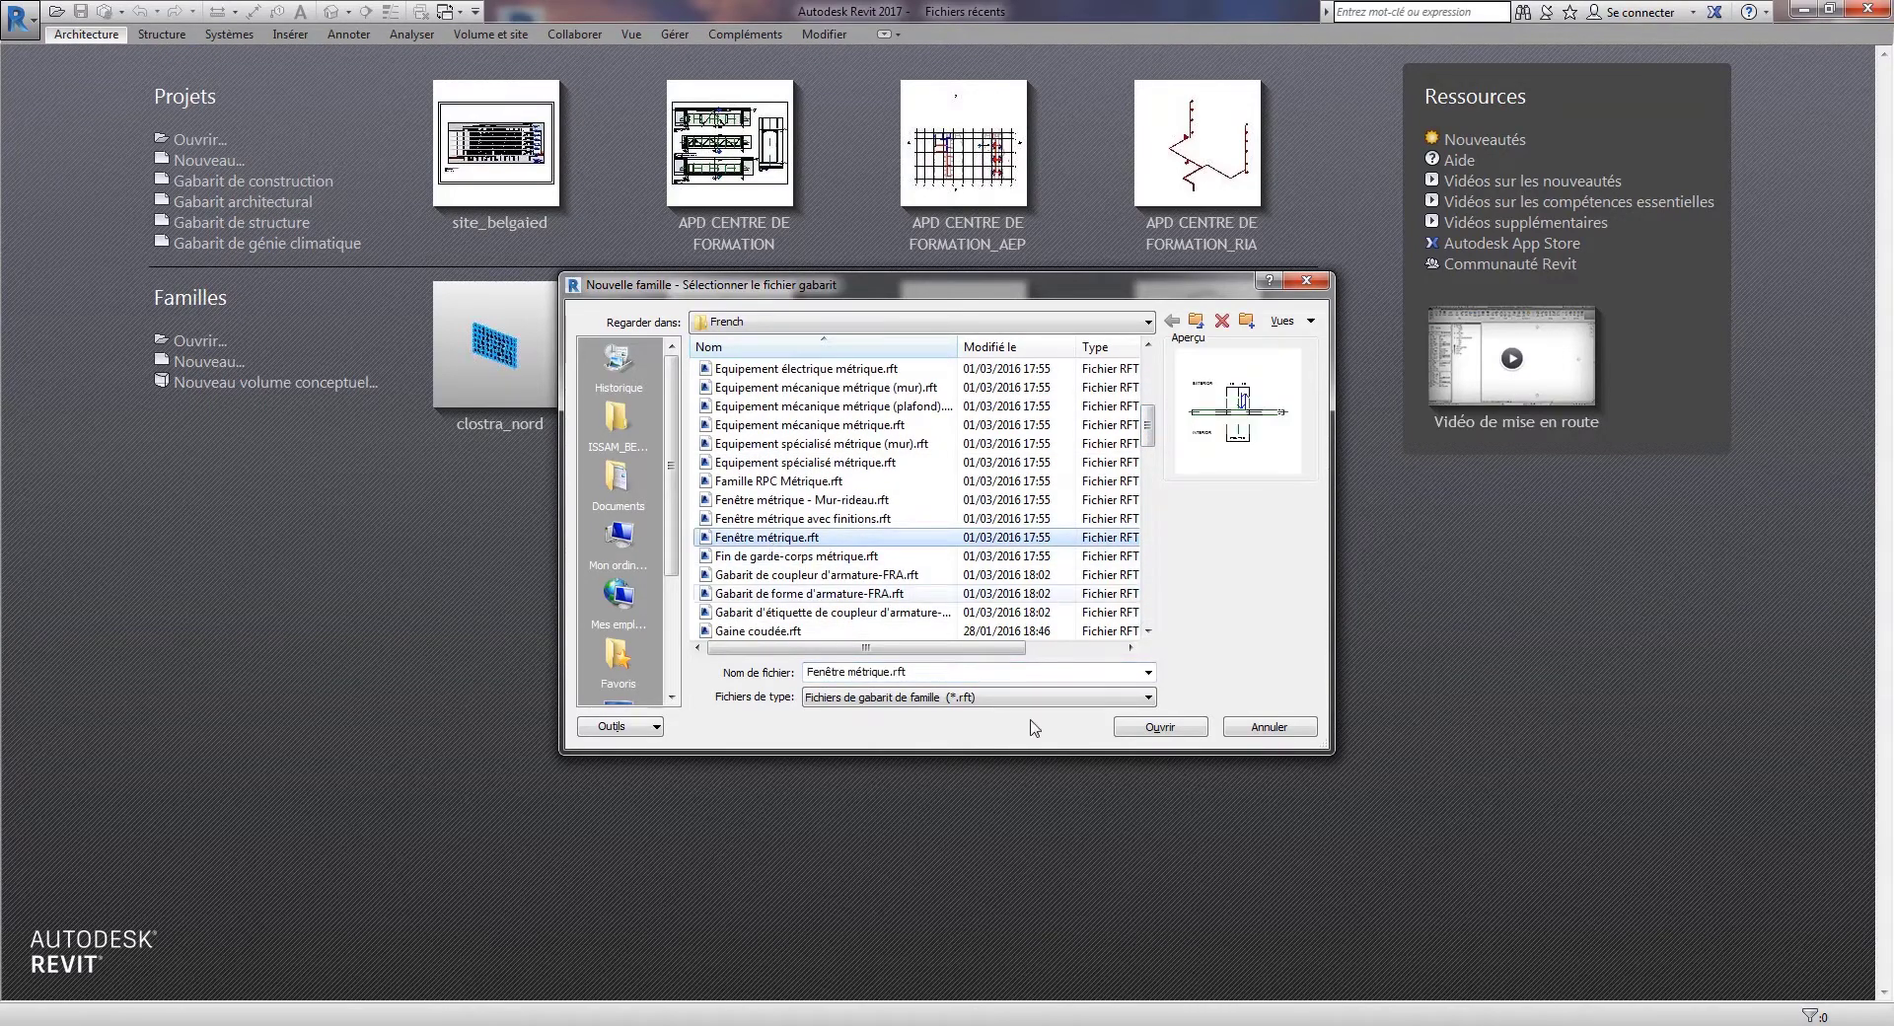
left_click(1138, 730)
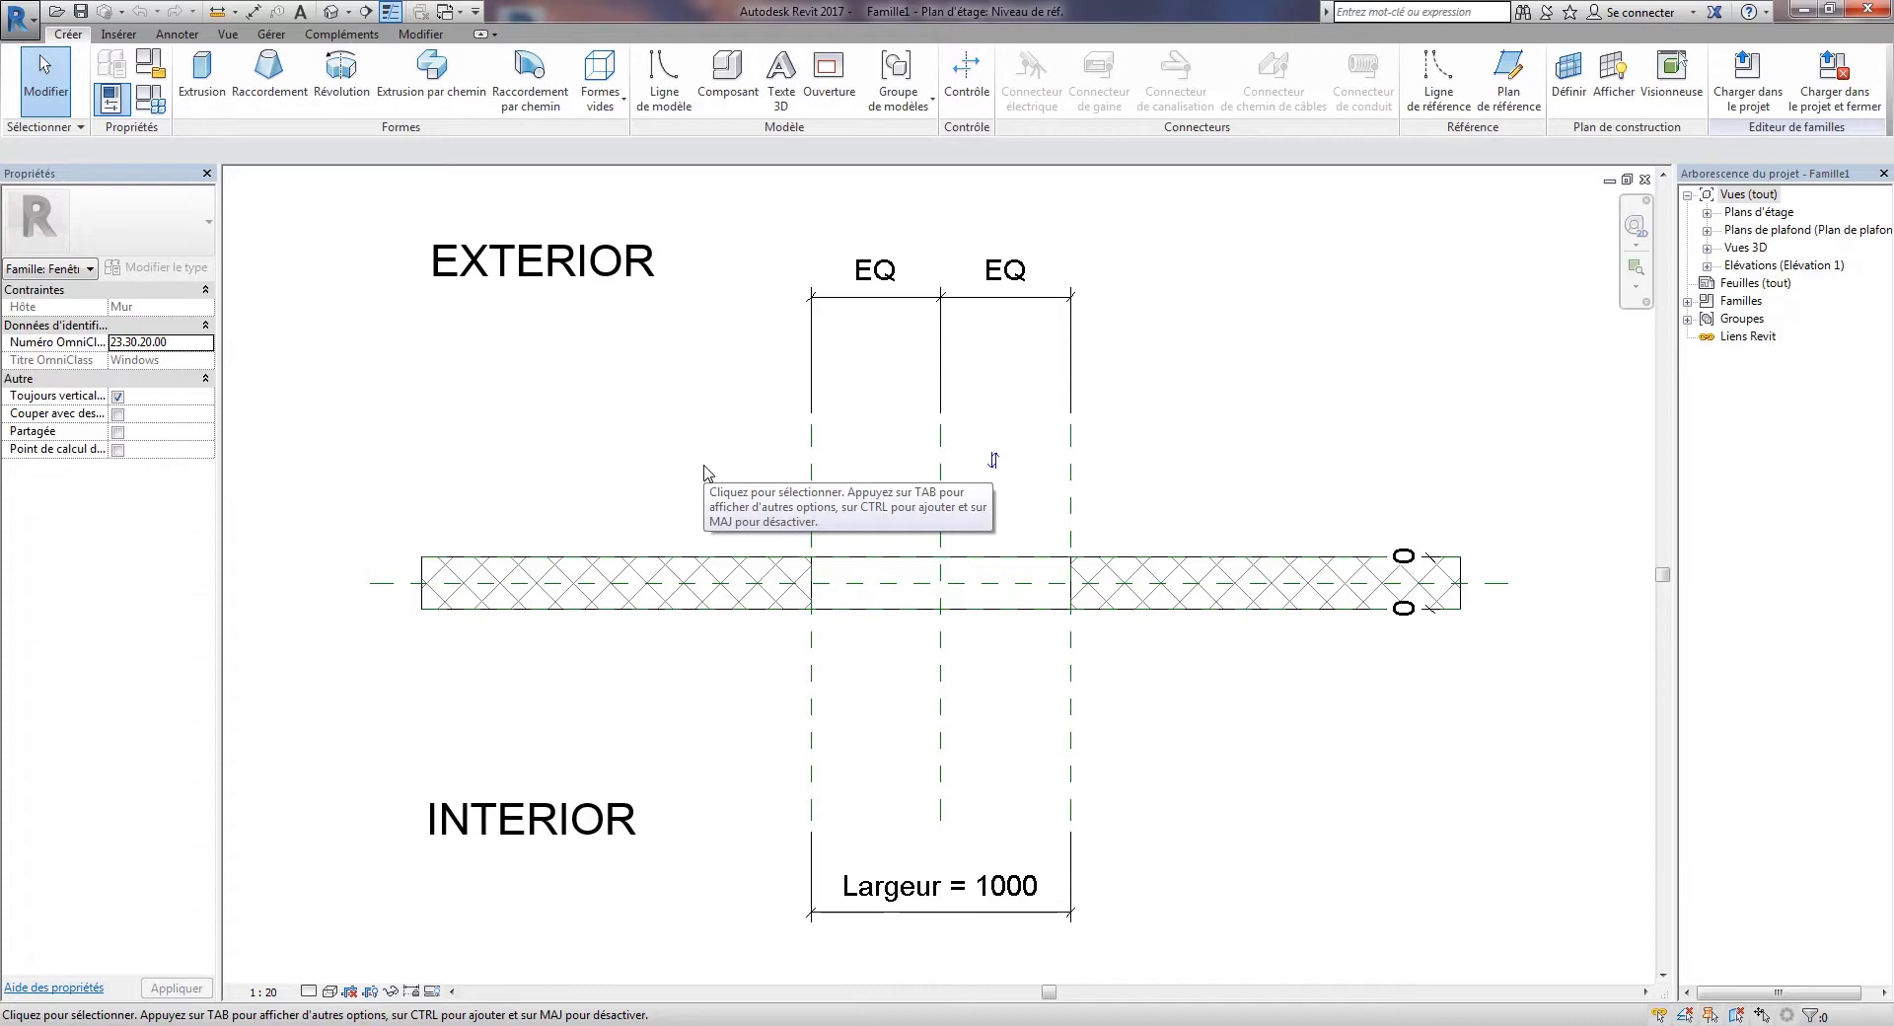
- Examine the host wall and its properties in the window family's floor plan
left_click(1295, 570)
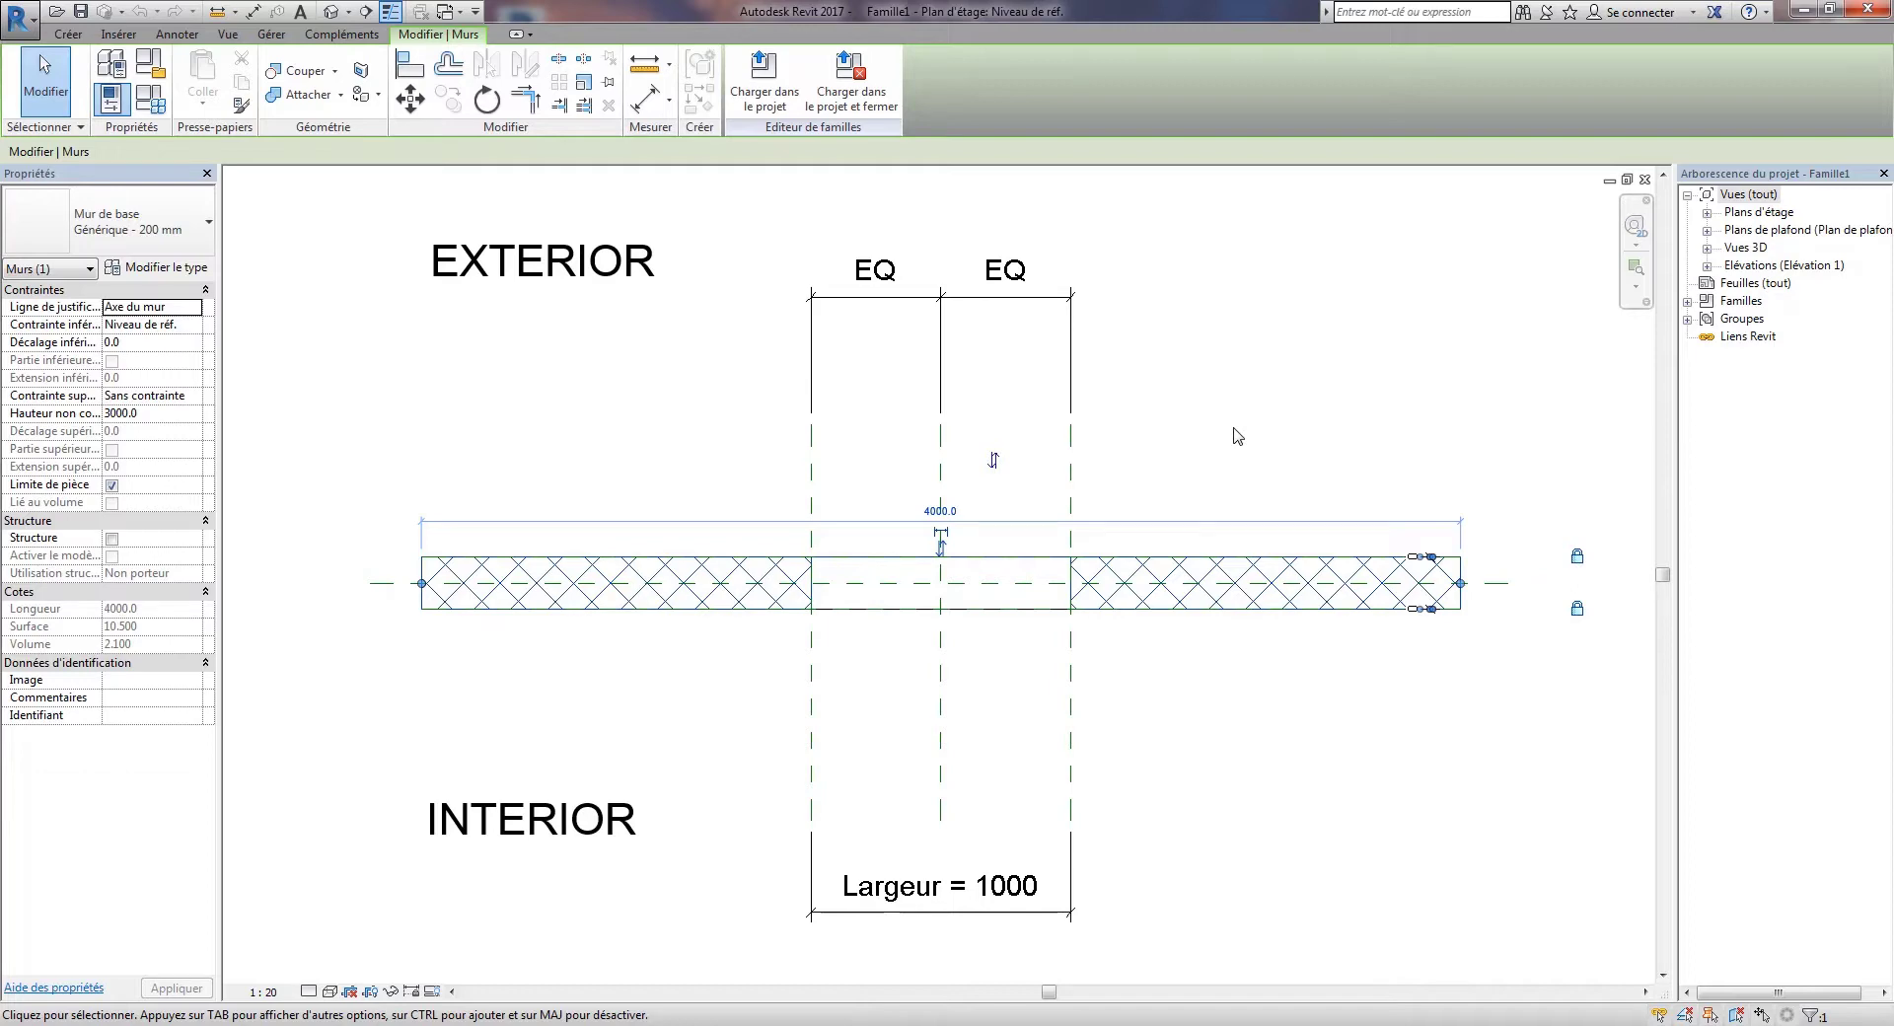
key("Escape")
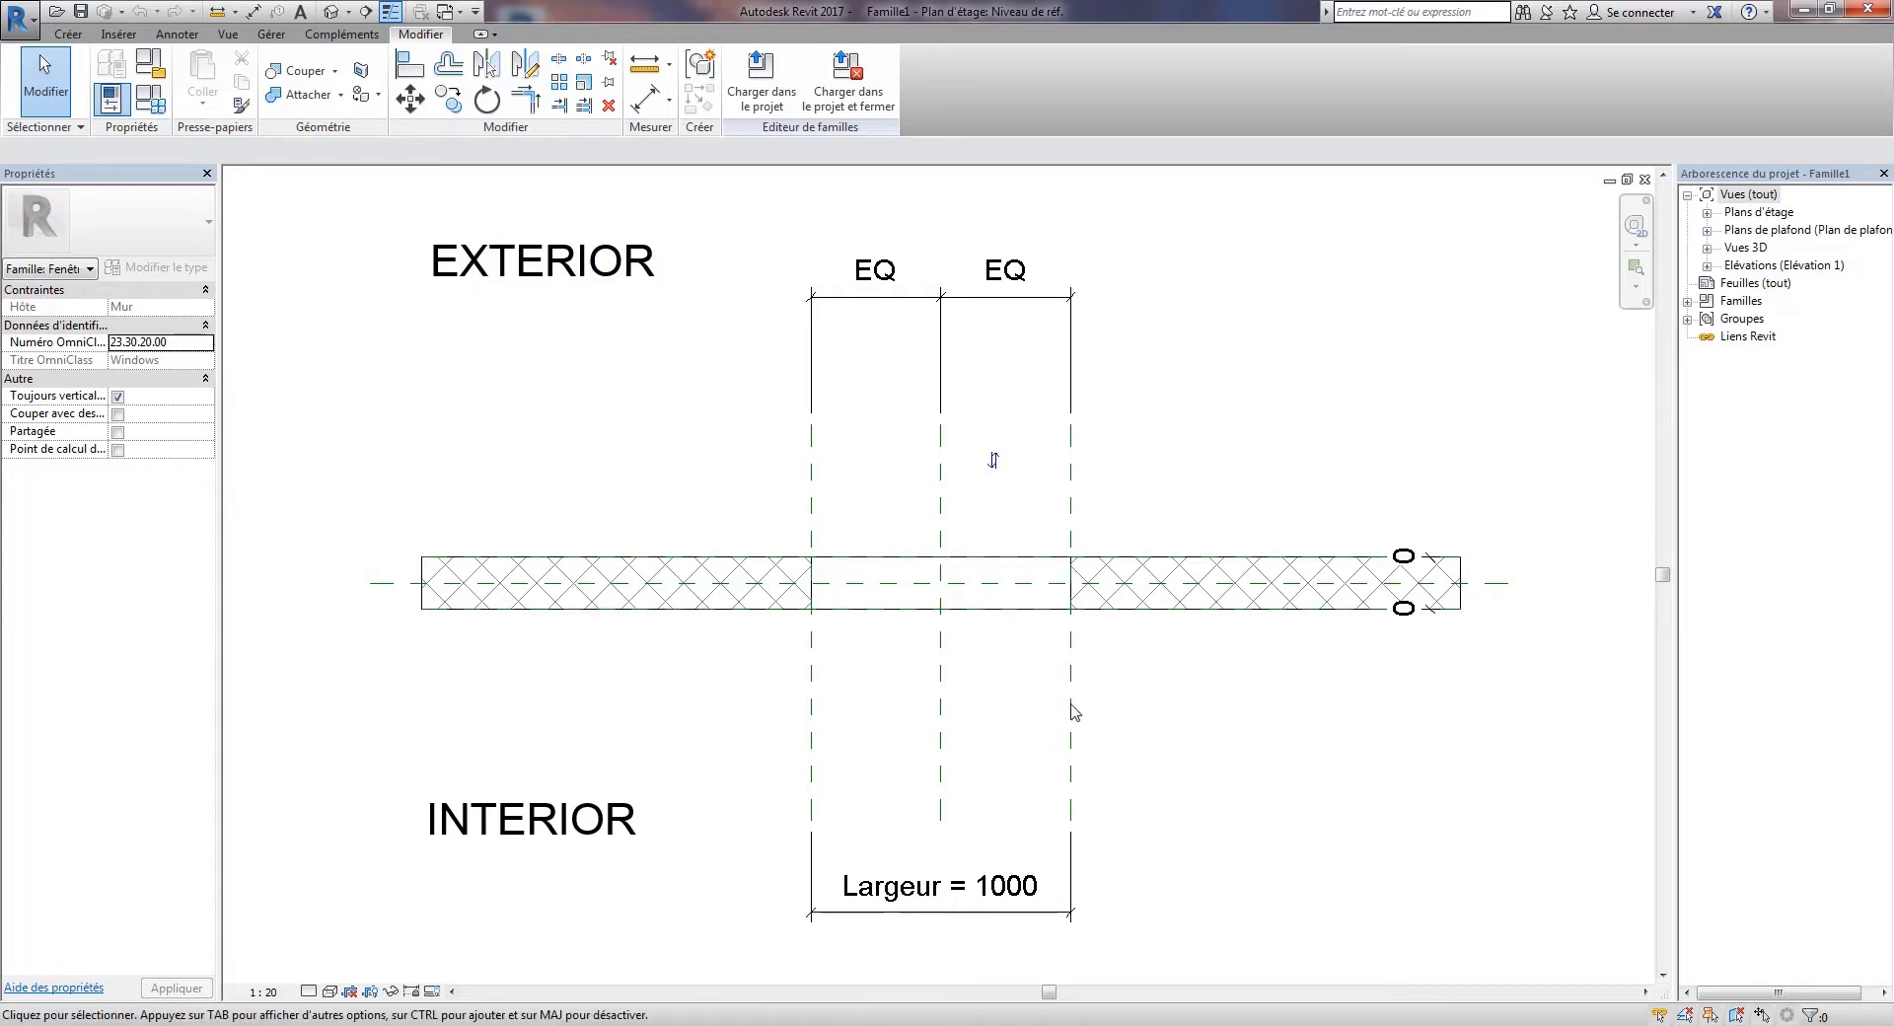
left_click(747, 564)
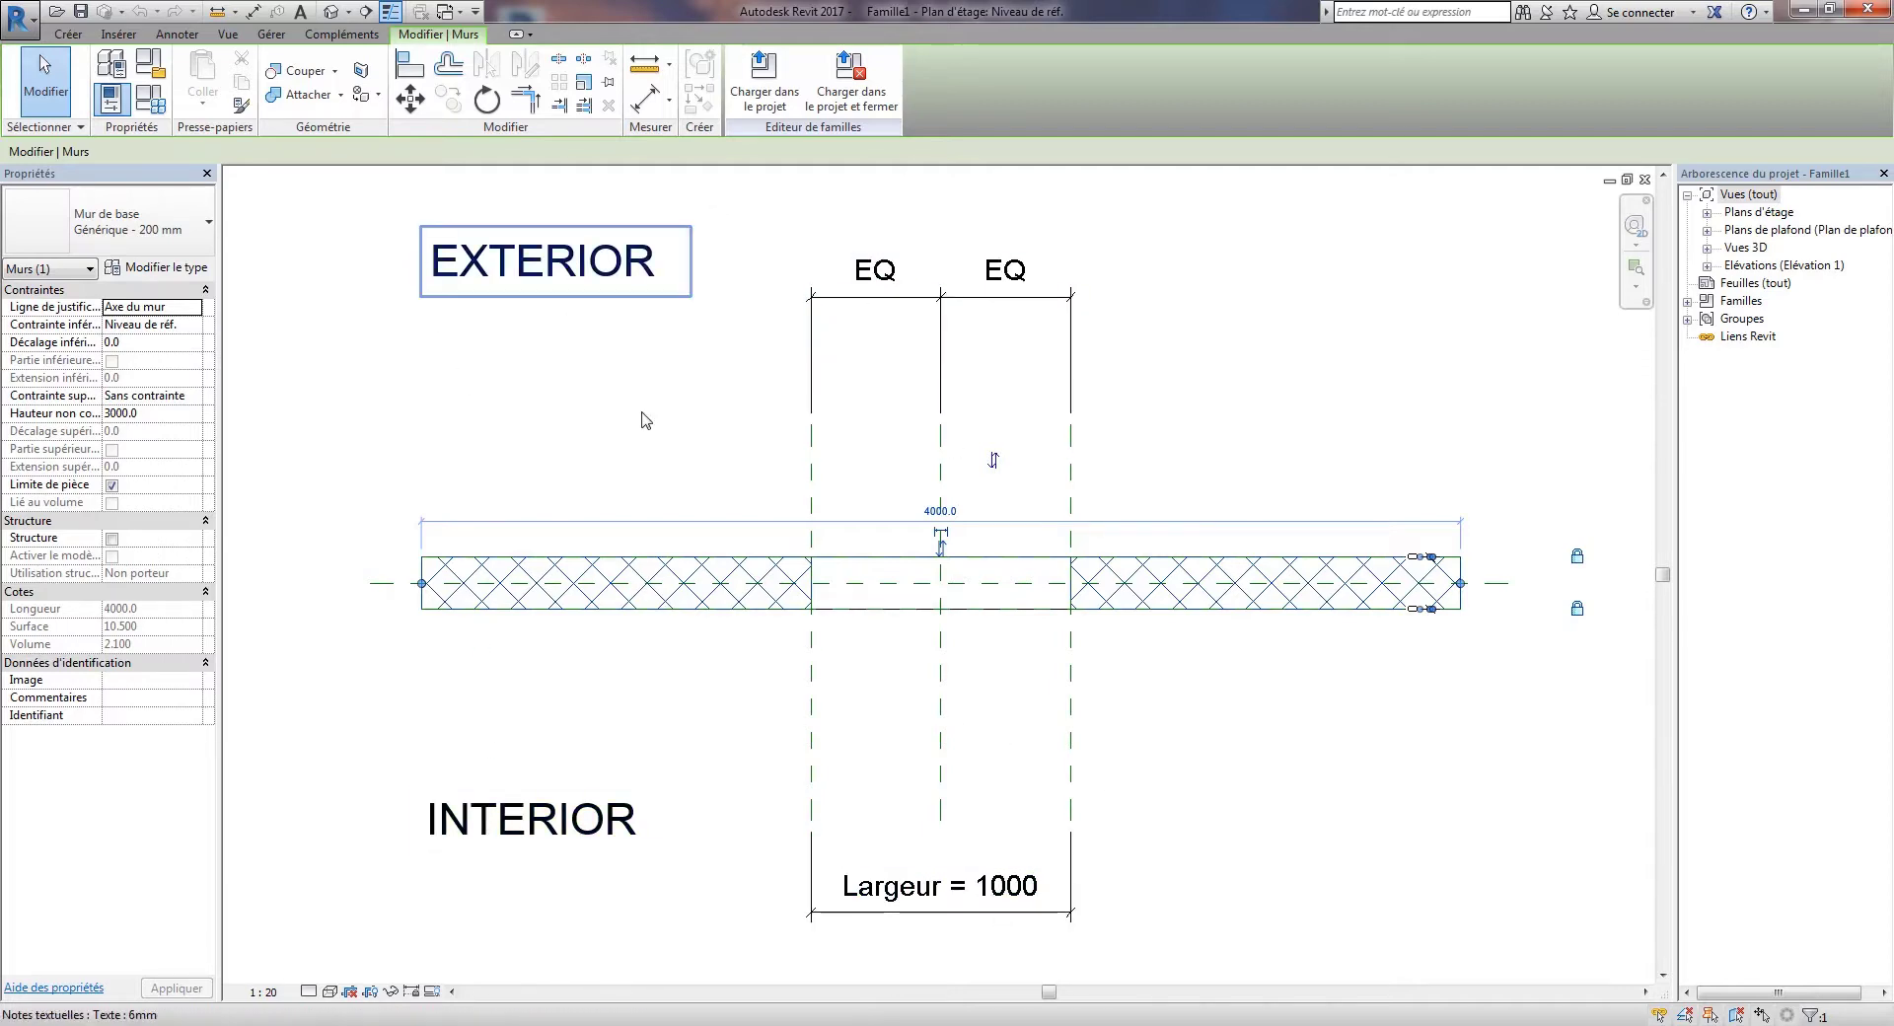
left_click(667, 373)
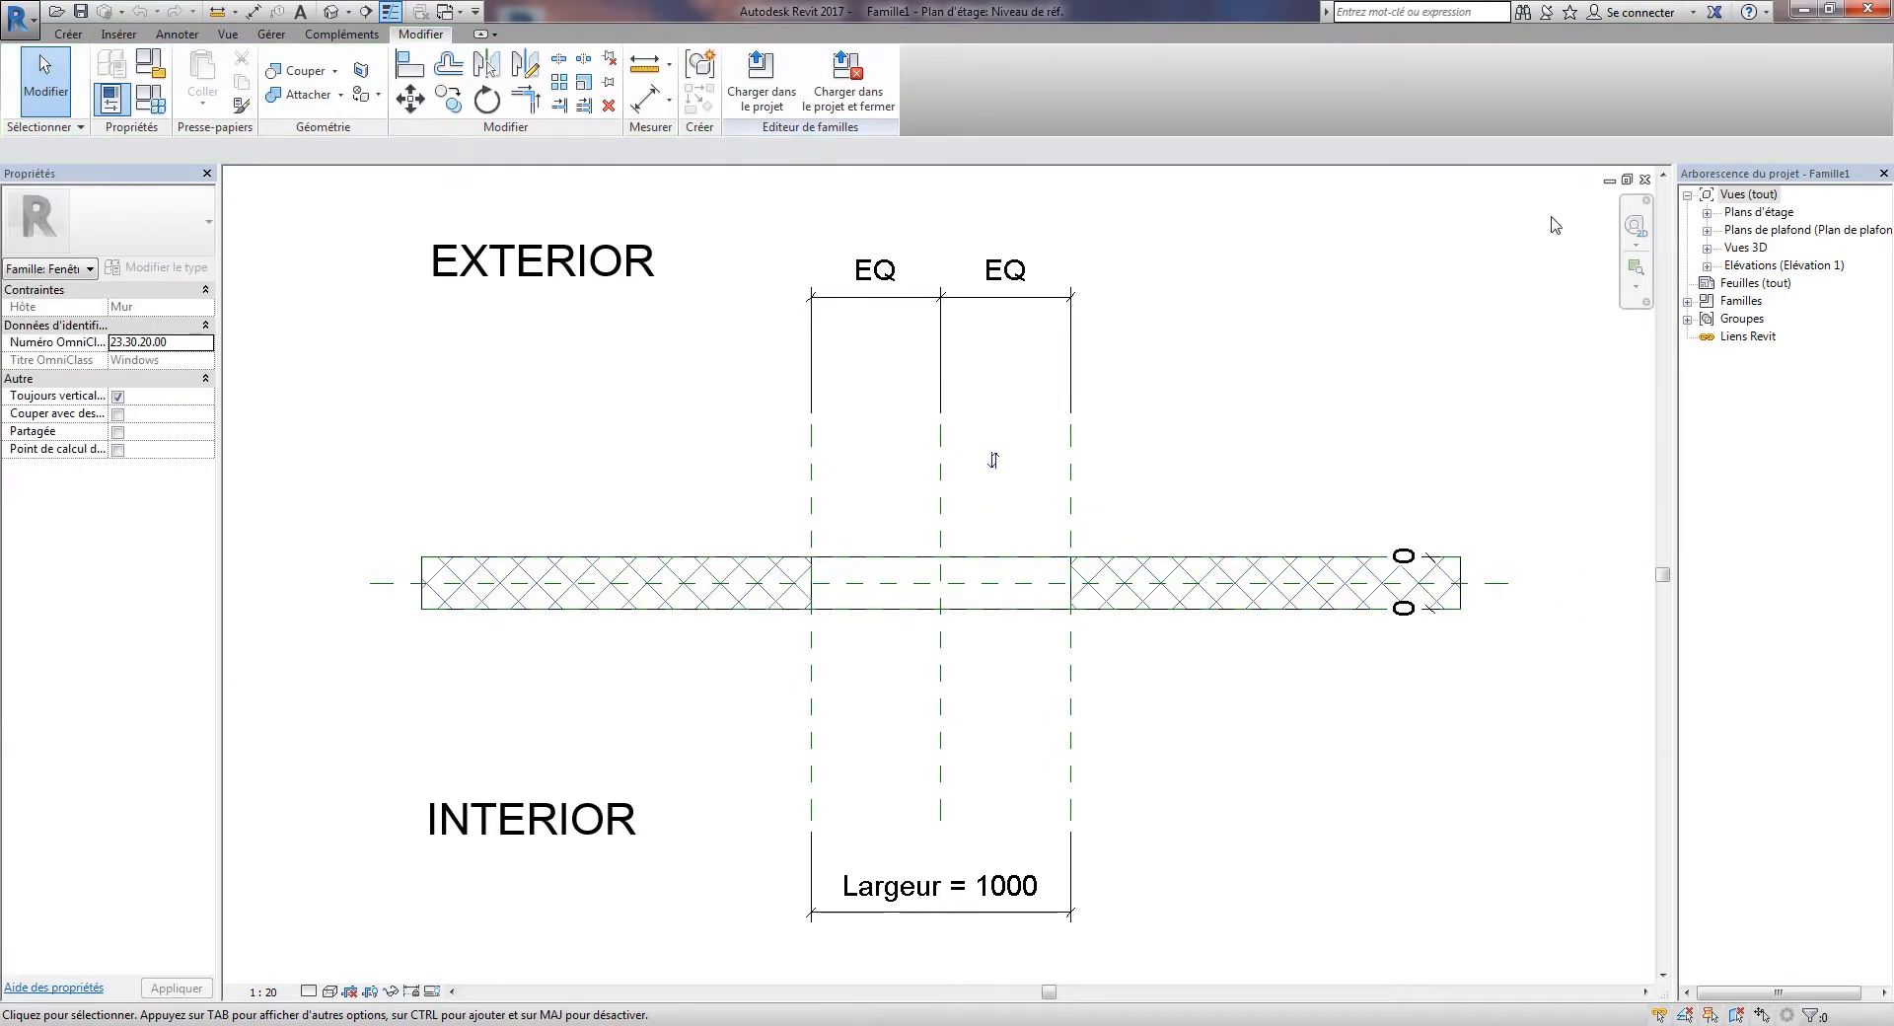
- Close the window family and create a new project from the architectural template (Gabarit architectural)
left_click(1644, 179)
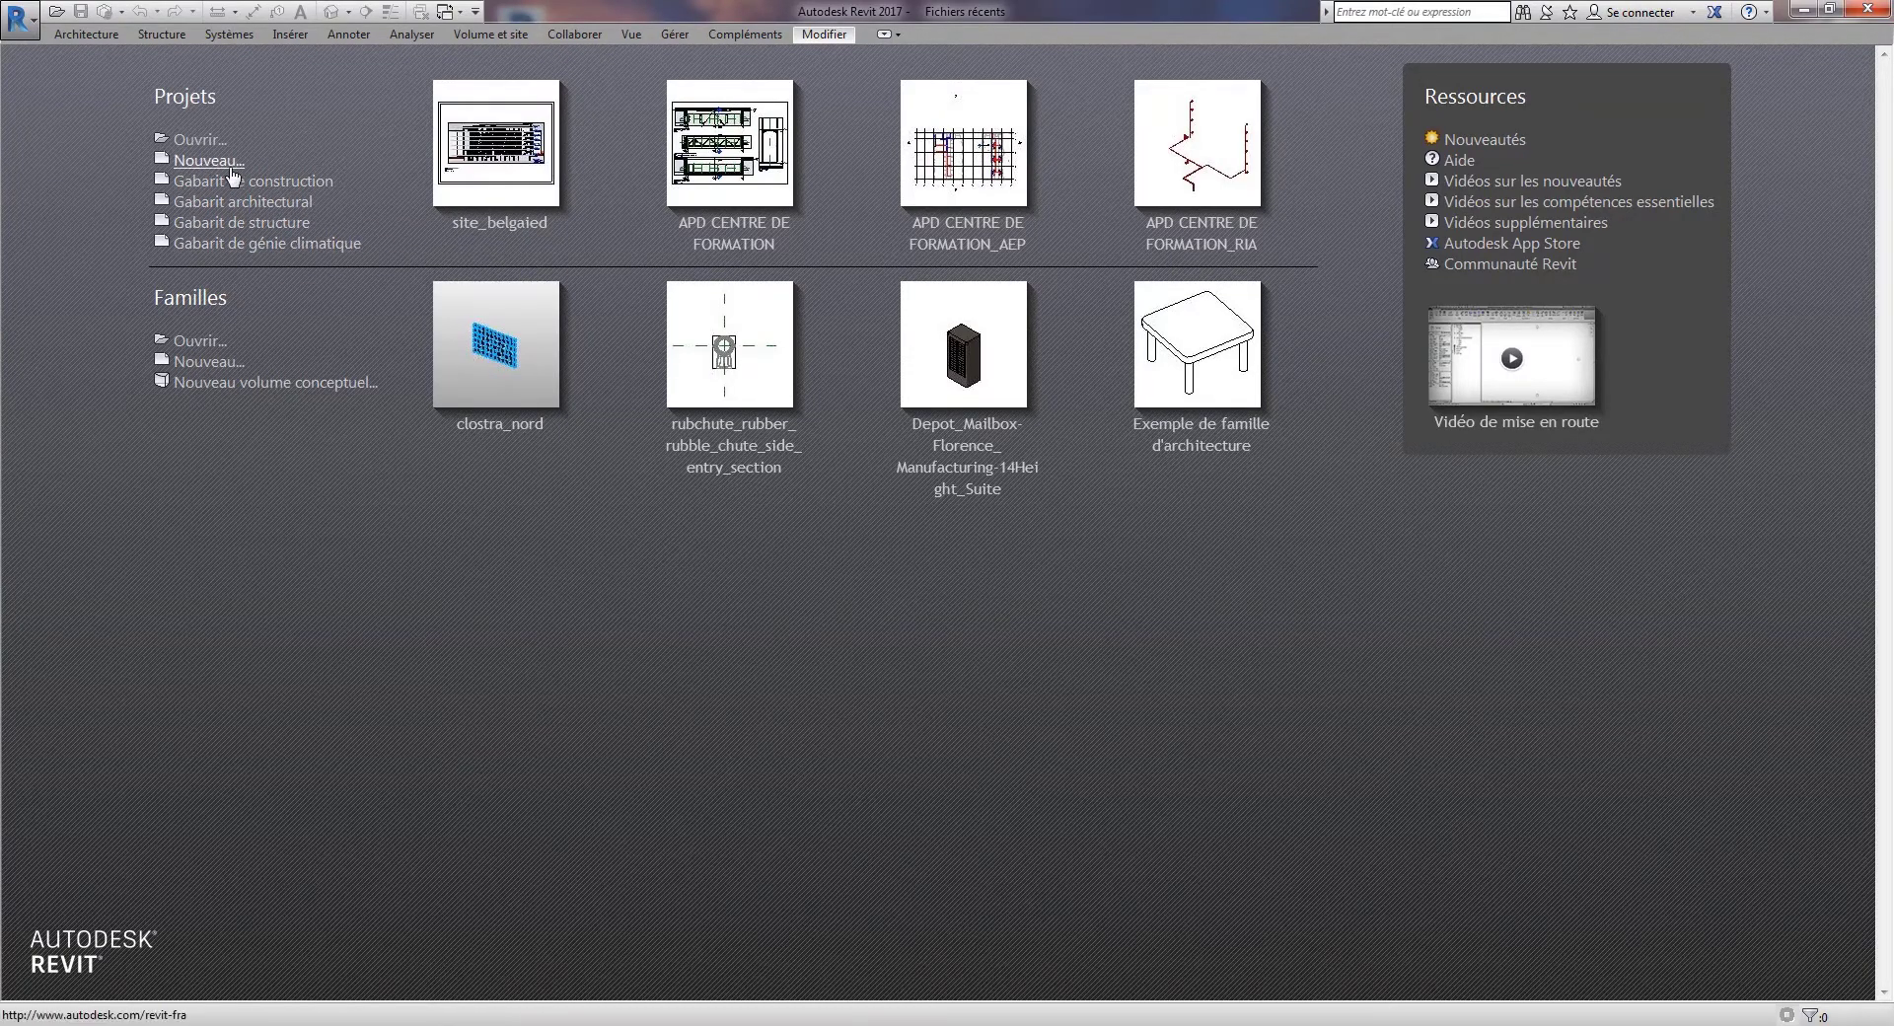
left_click(273, 203)
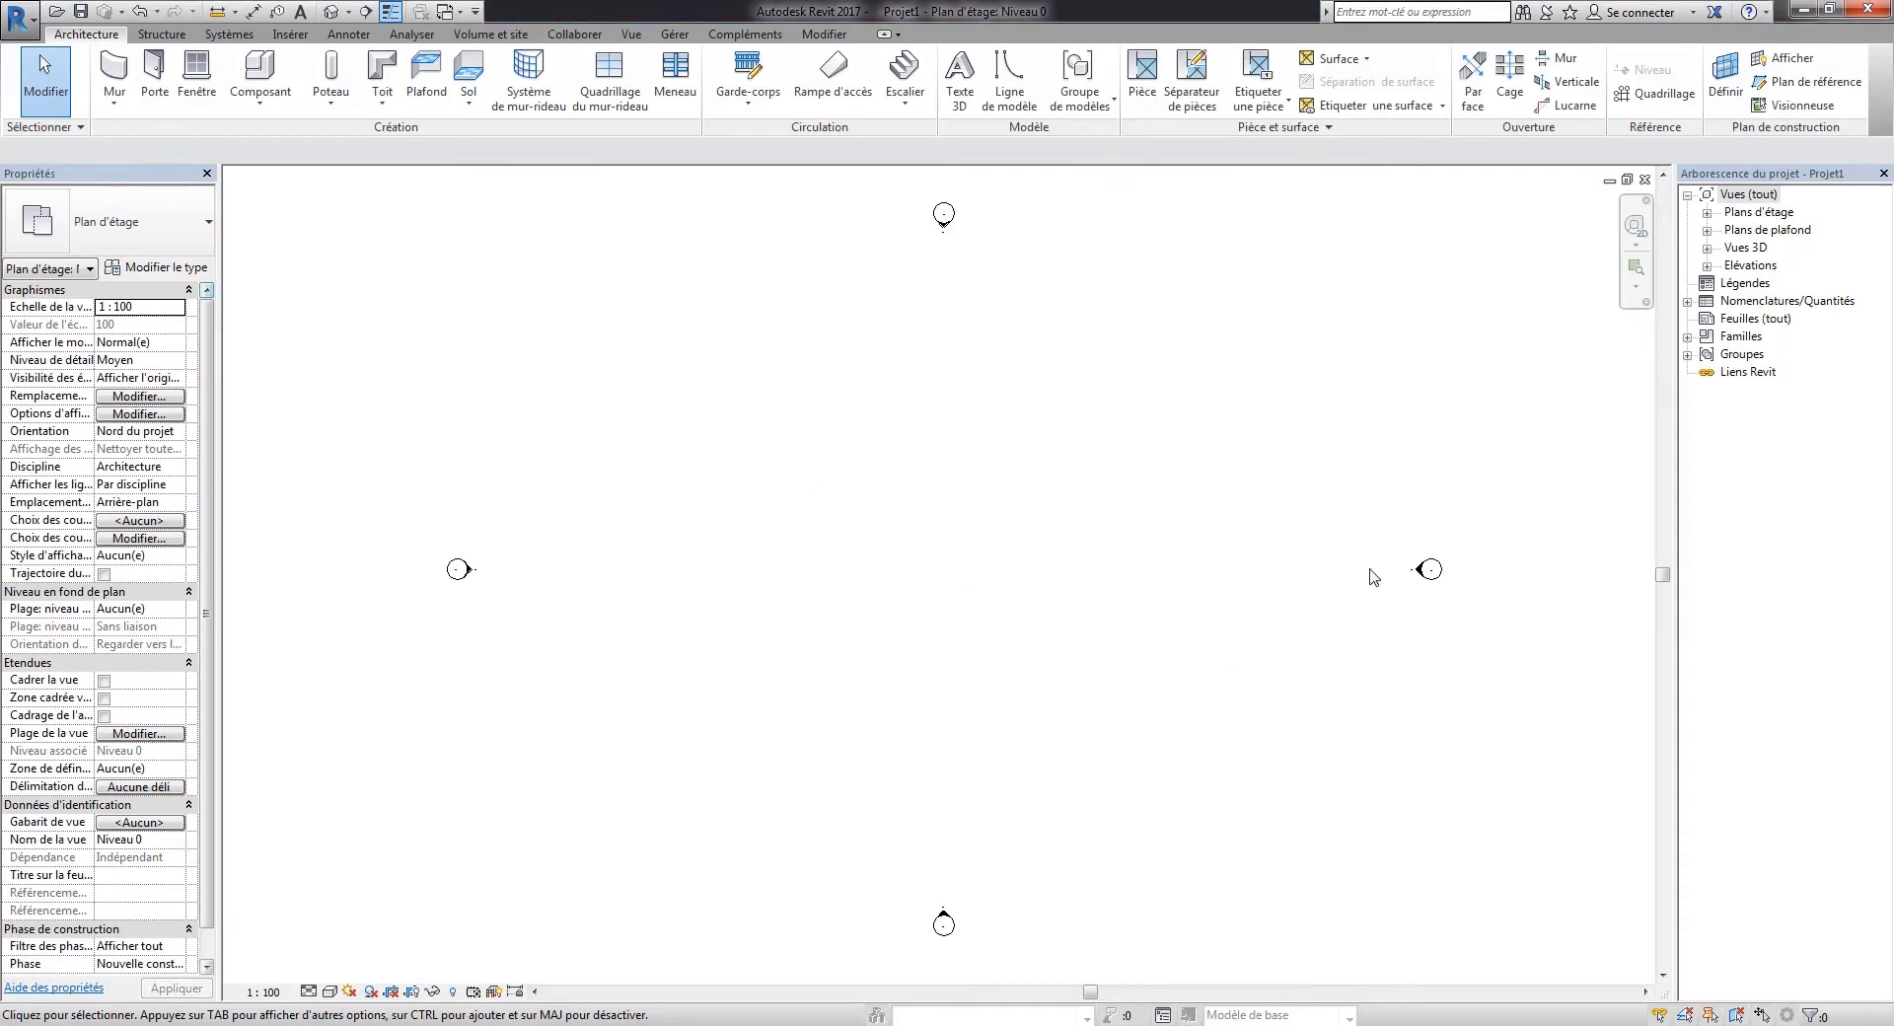
- Review the basic wall types that the template offers for the Wall tool, without placing a wall
left_click(115, 74)
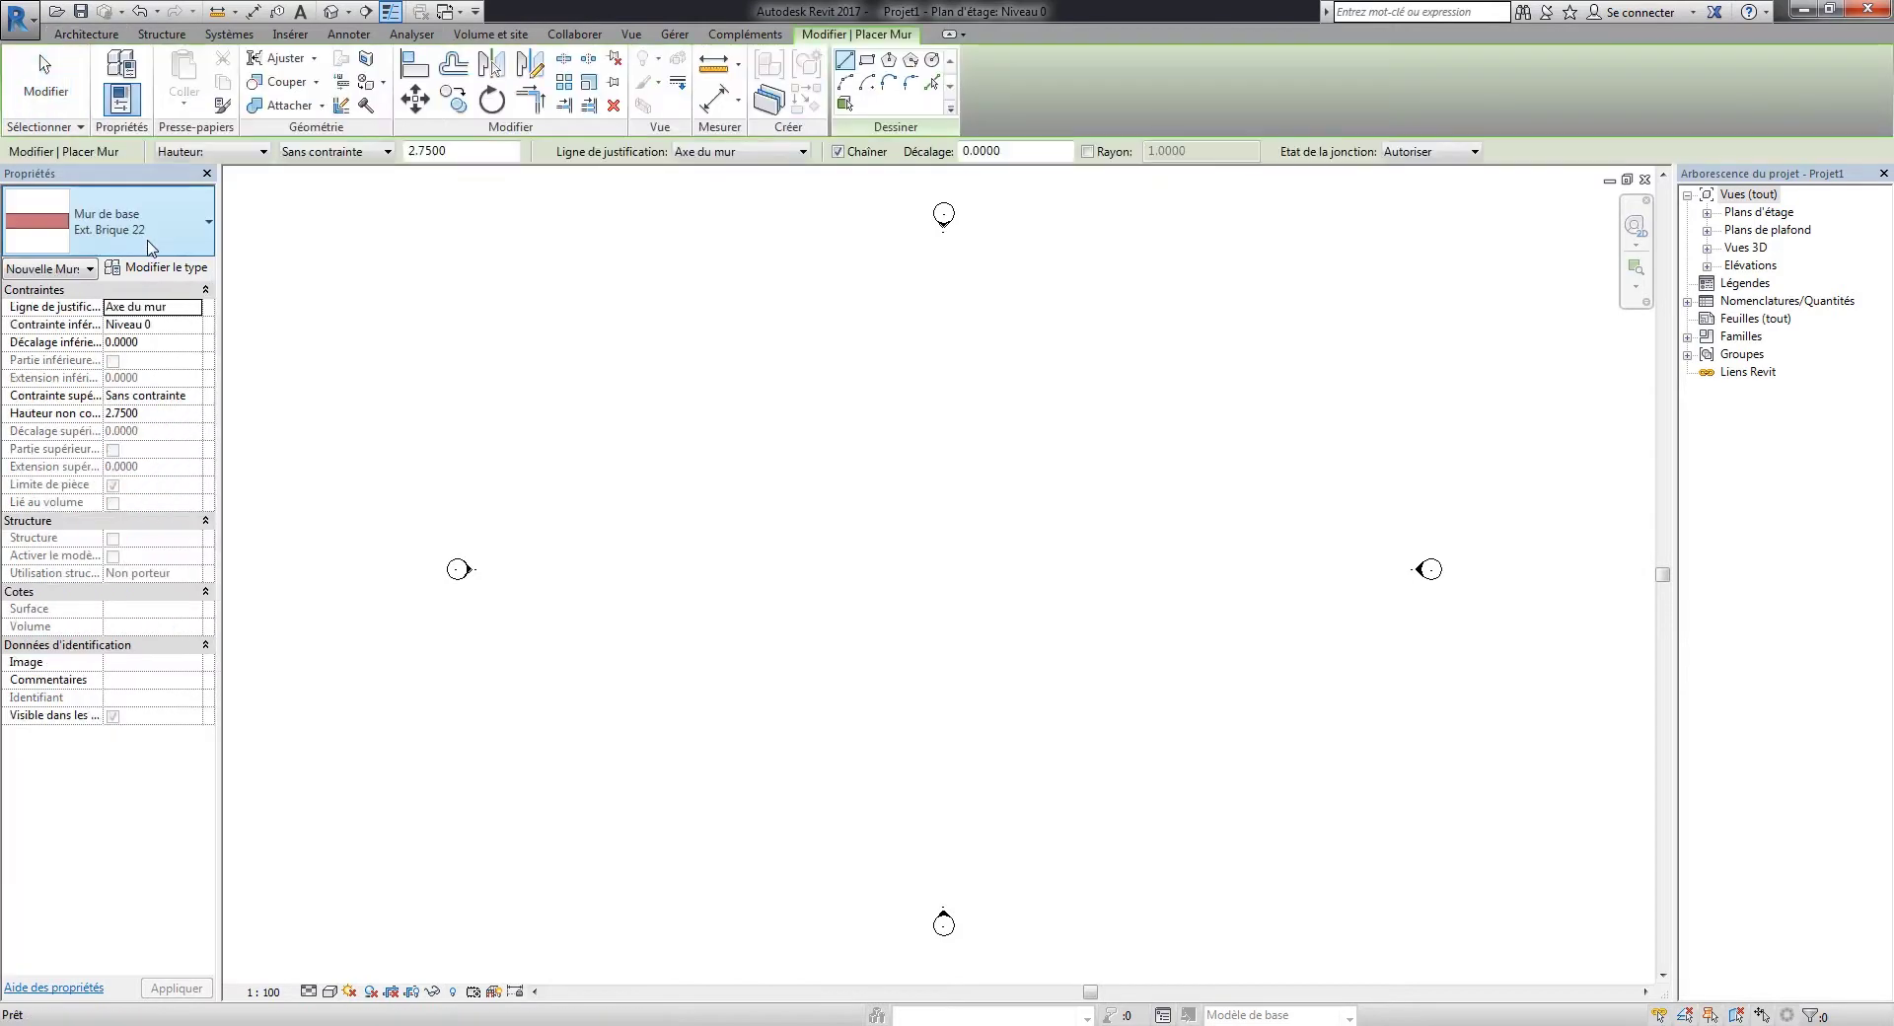
left_click(138, 241)
scroll(118, 424, "down", 5)
scroll(118, 426, "up", 5)
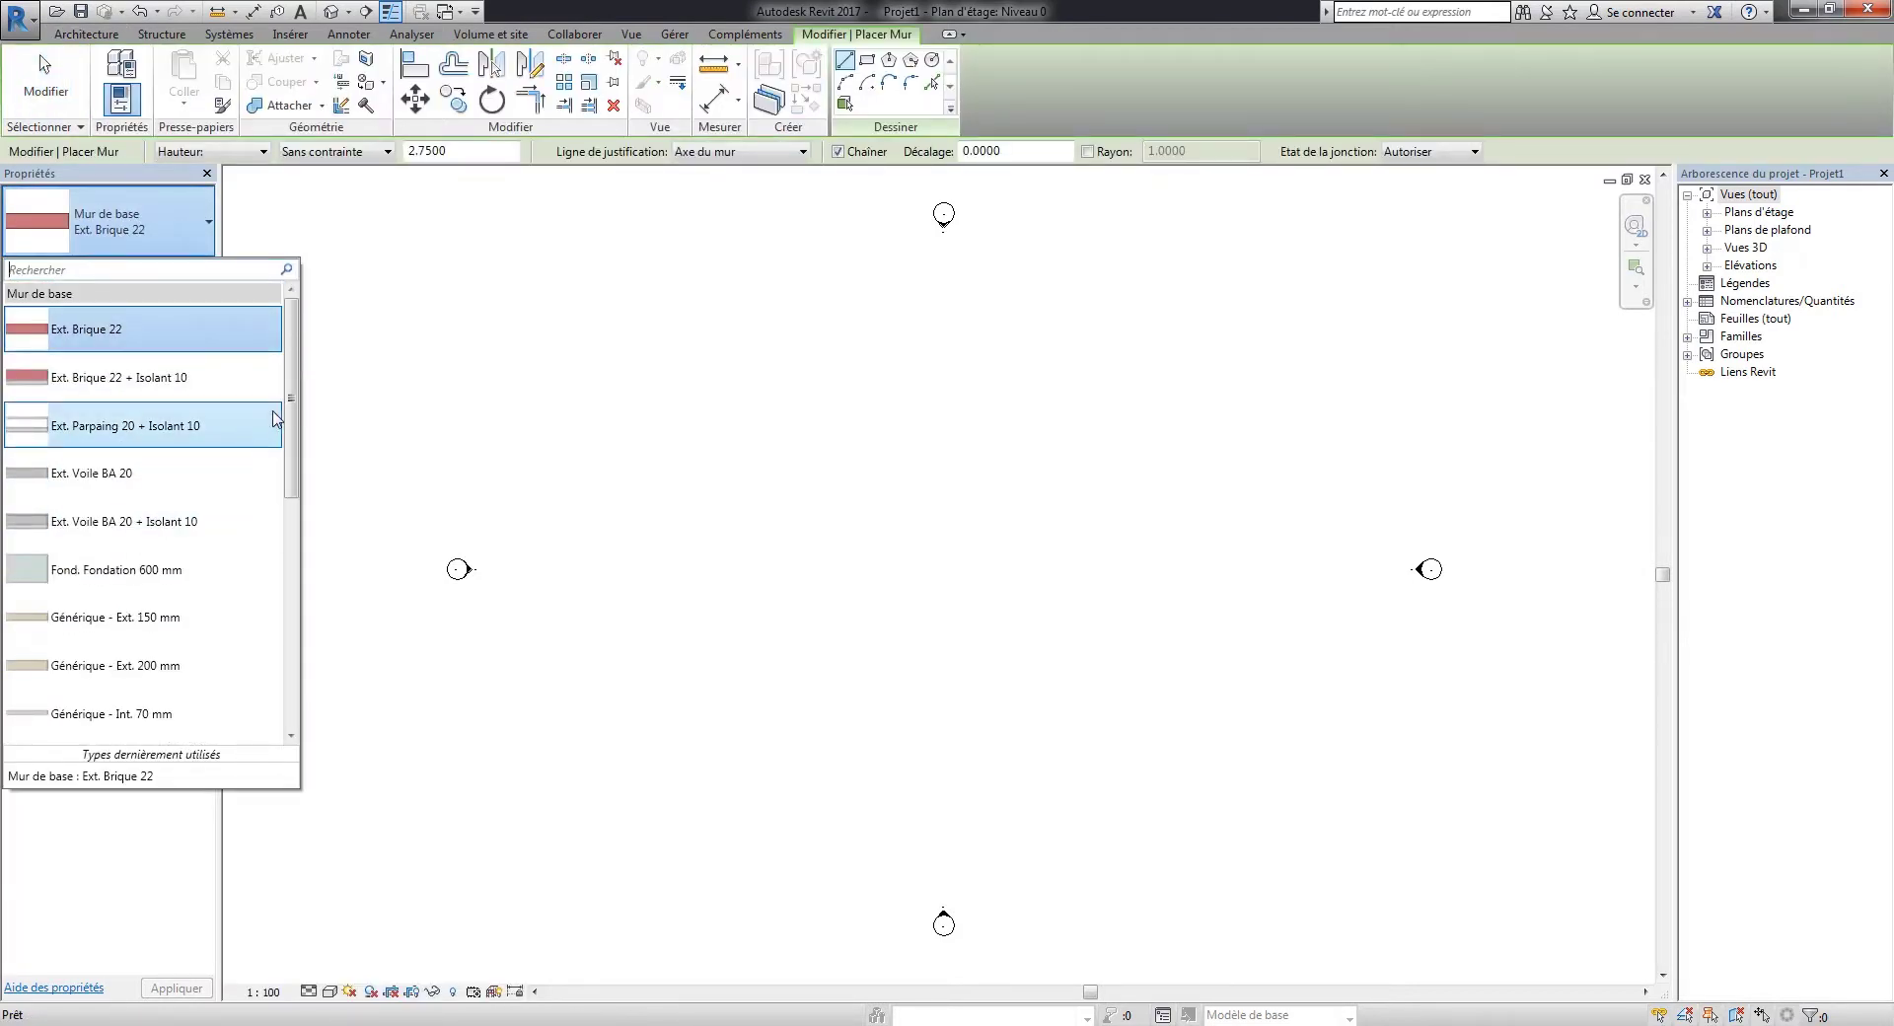
scroll(296, 404, "down", 5)
scroll(296, 405, "up", 5)
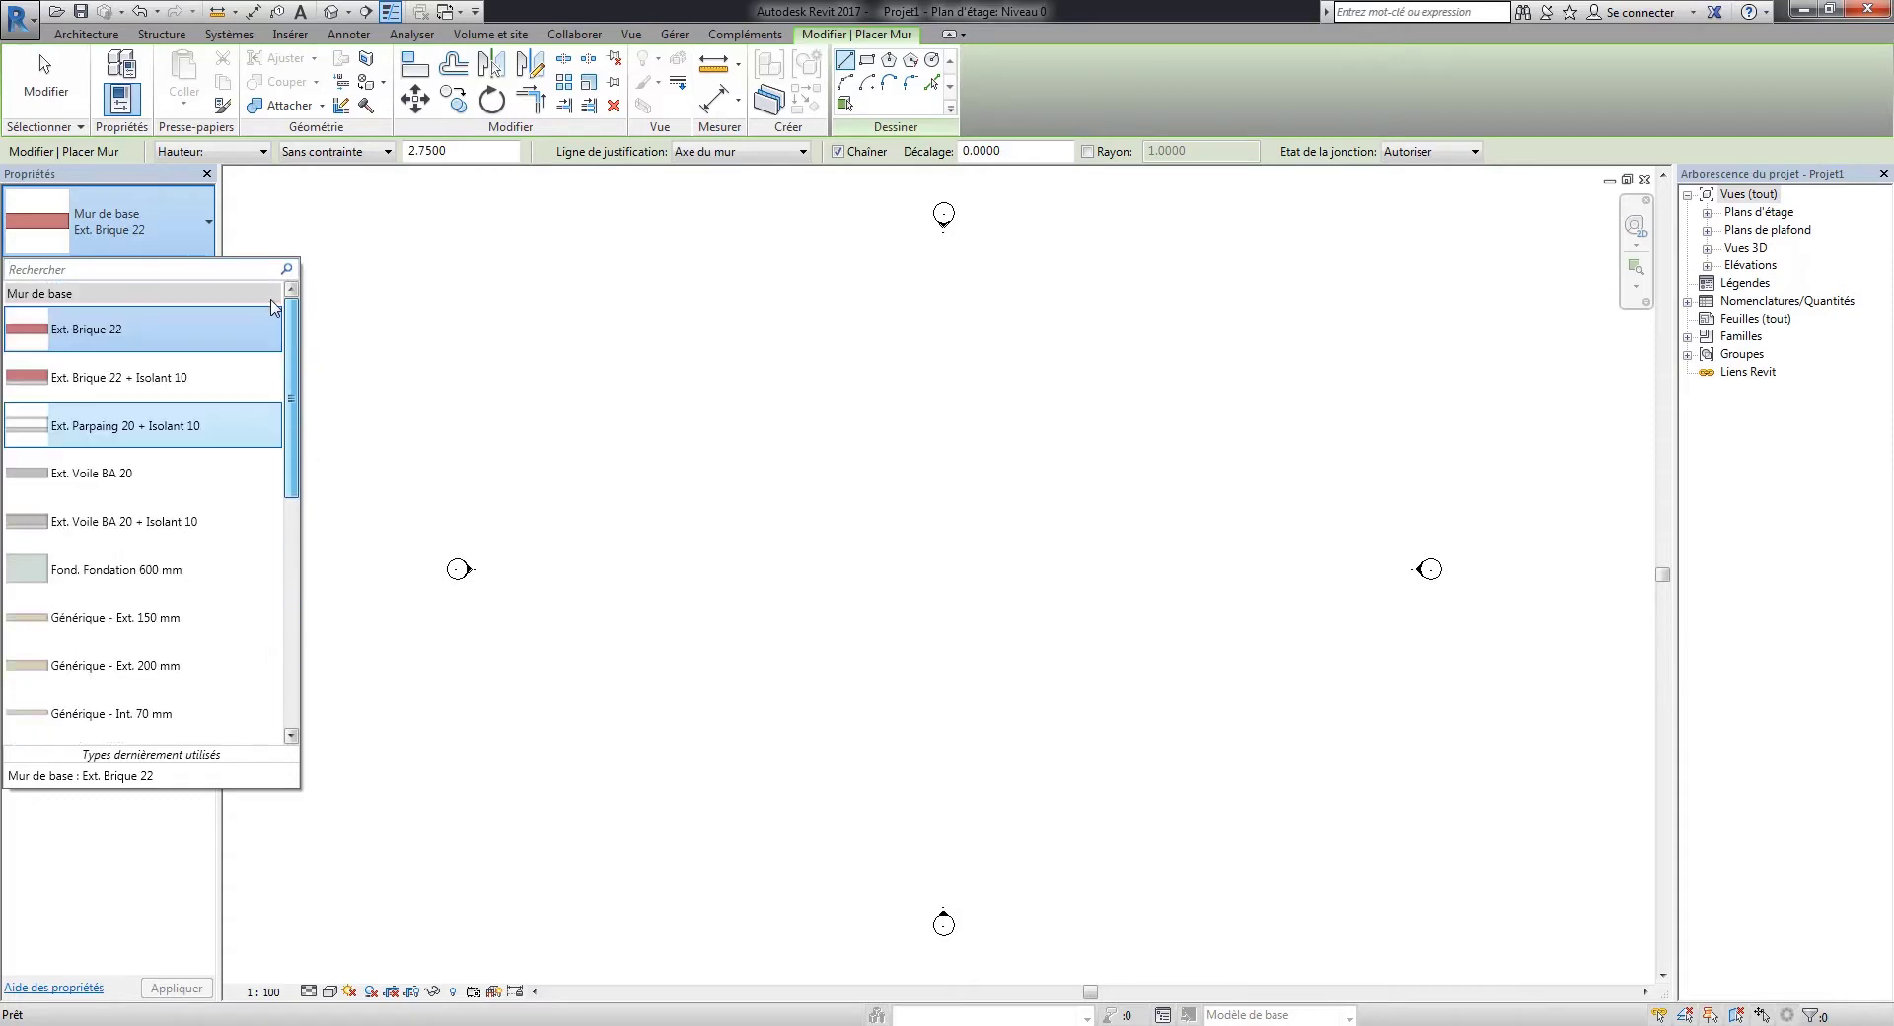
left_click(128, 232)
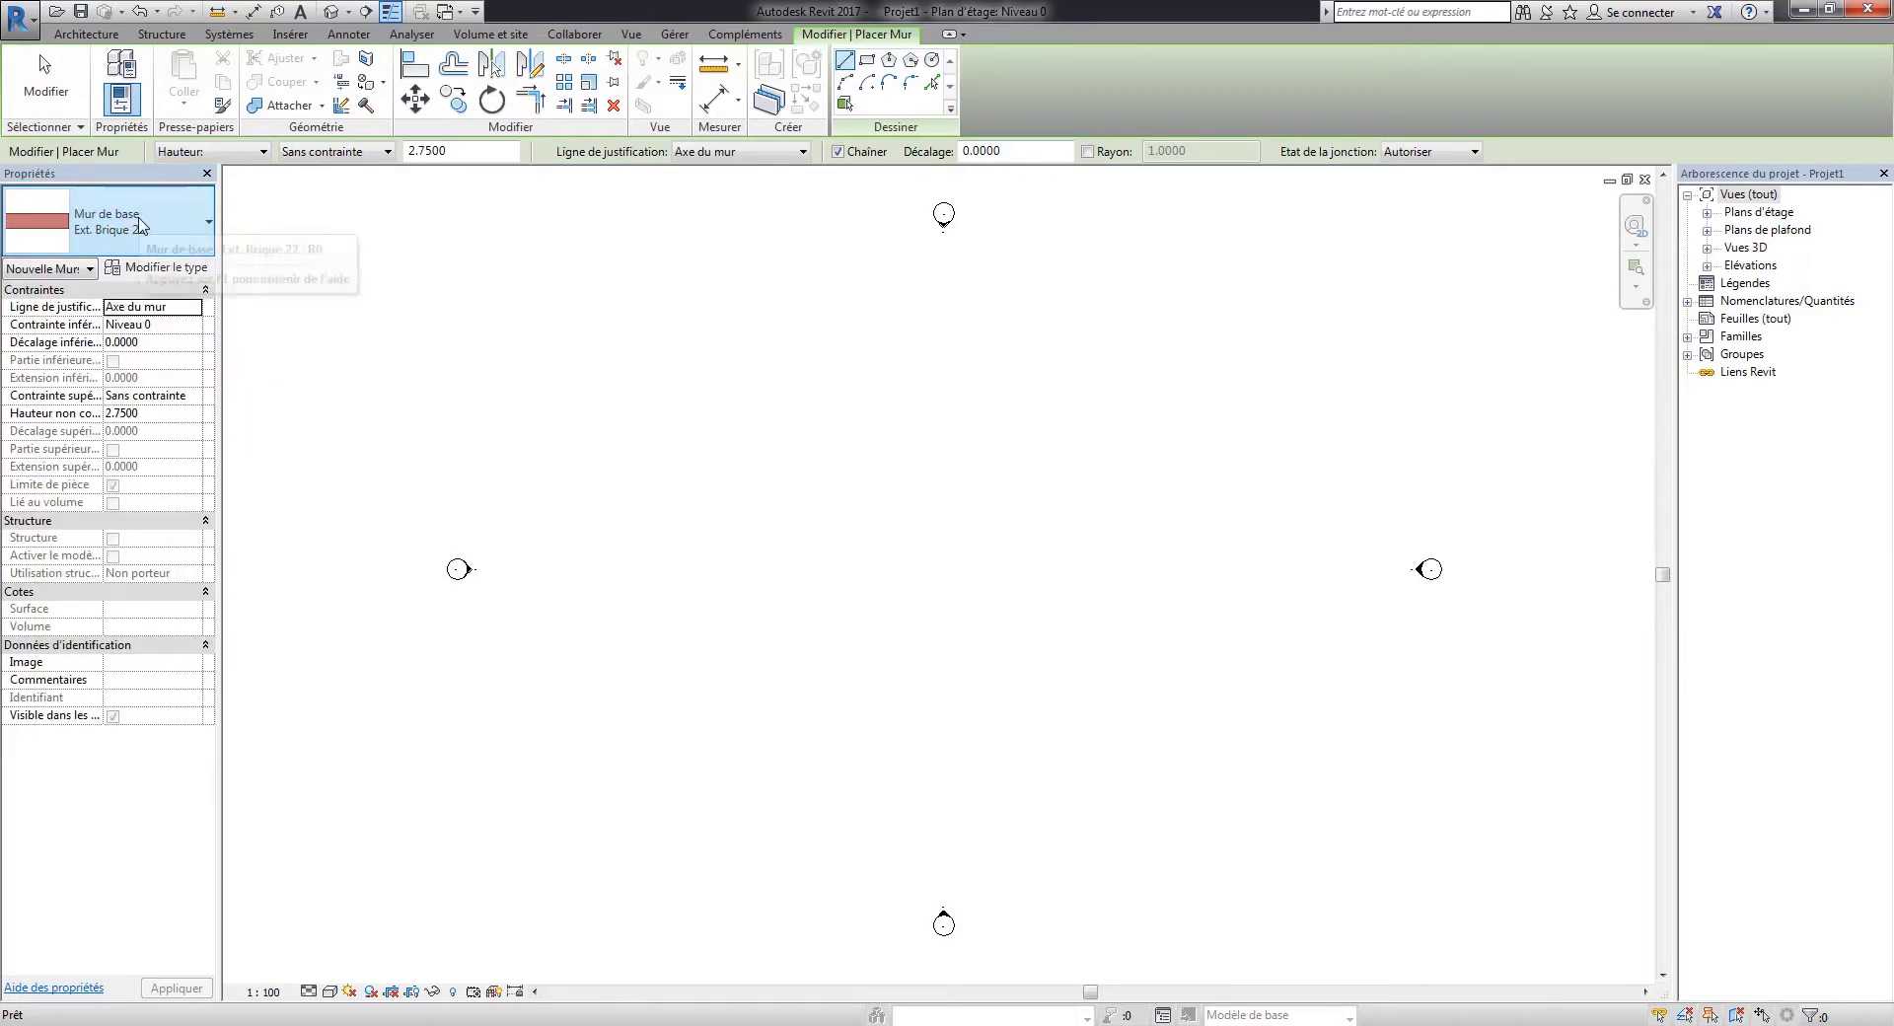
key("Escape")
- Review the Int. Simple door types that the template offers for the Door tool
key("d")
key("r")
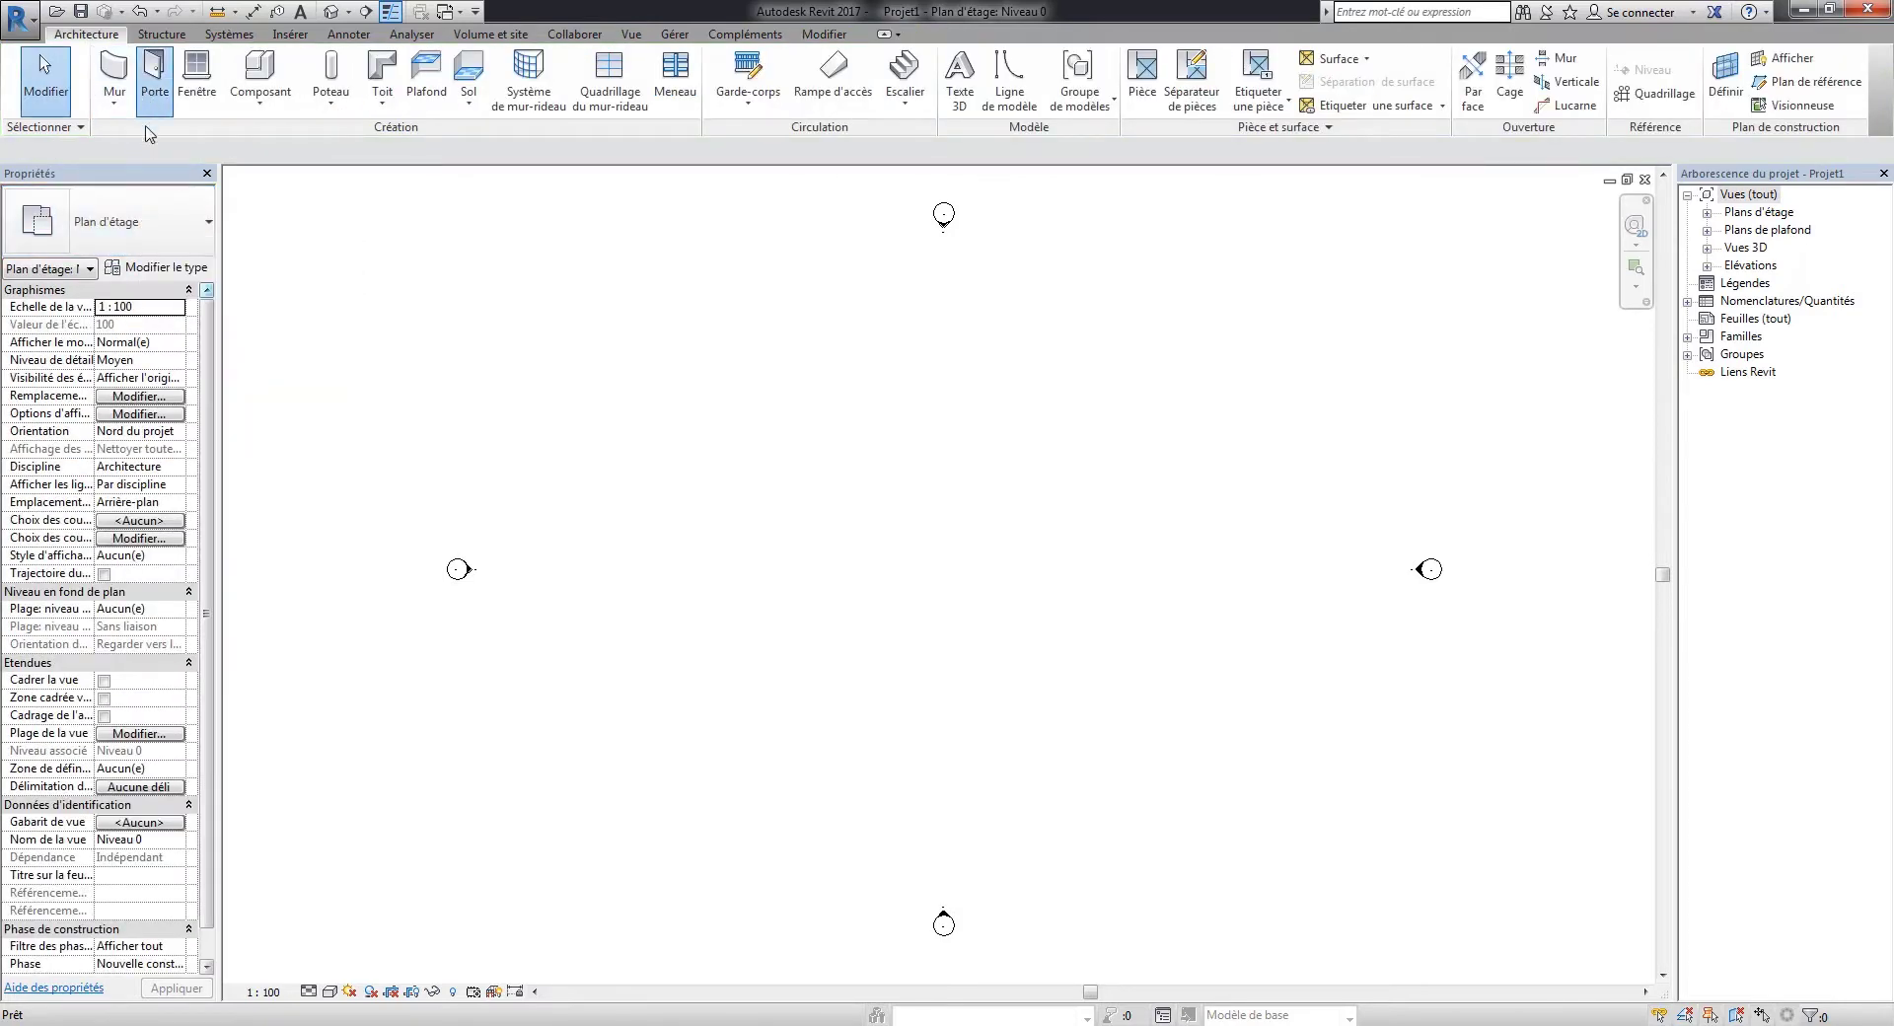
left_click(138, 226)
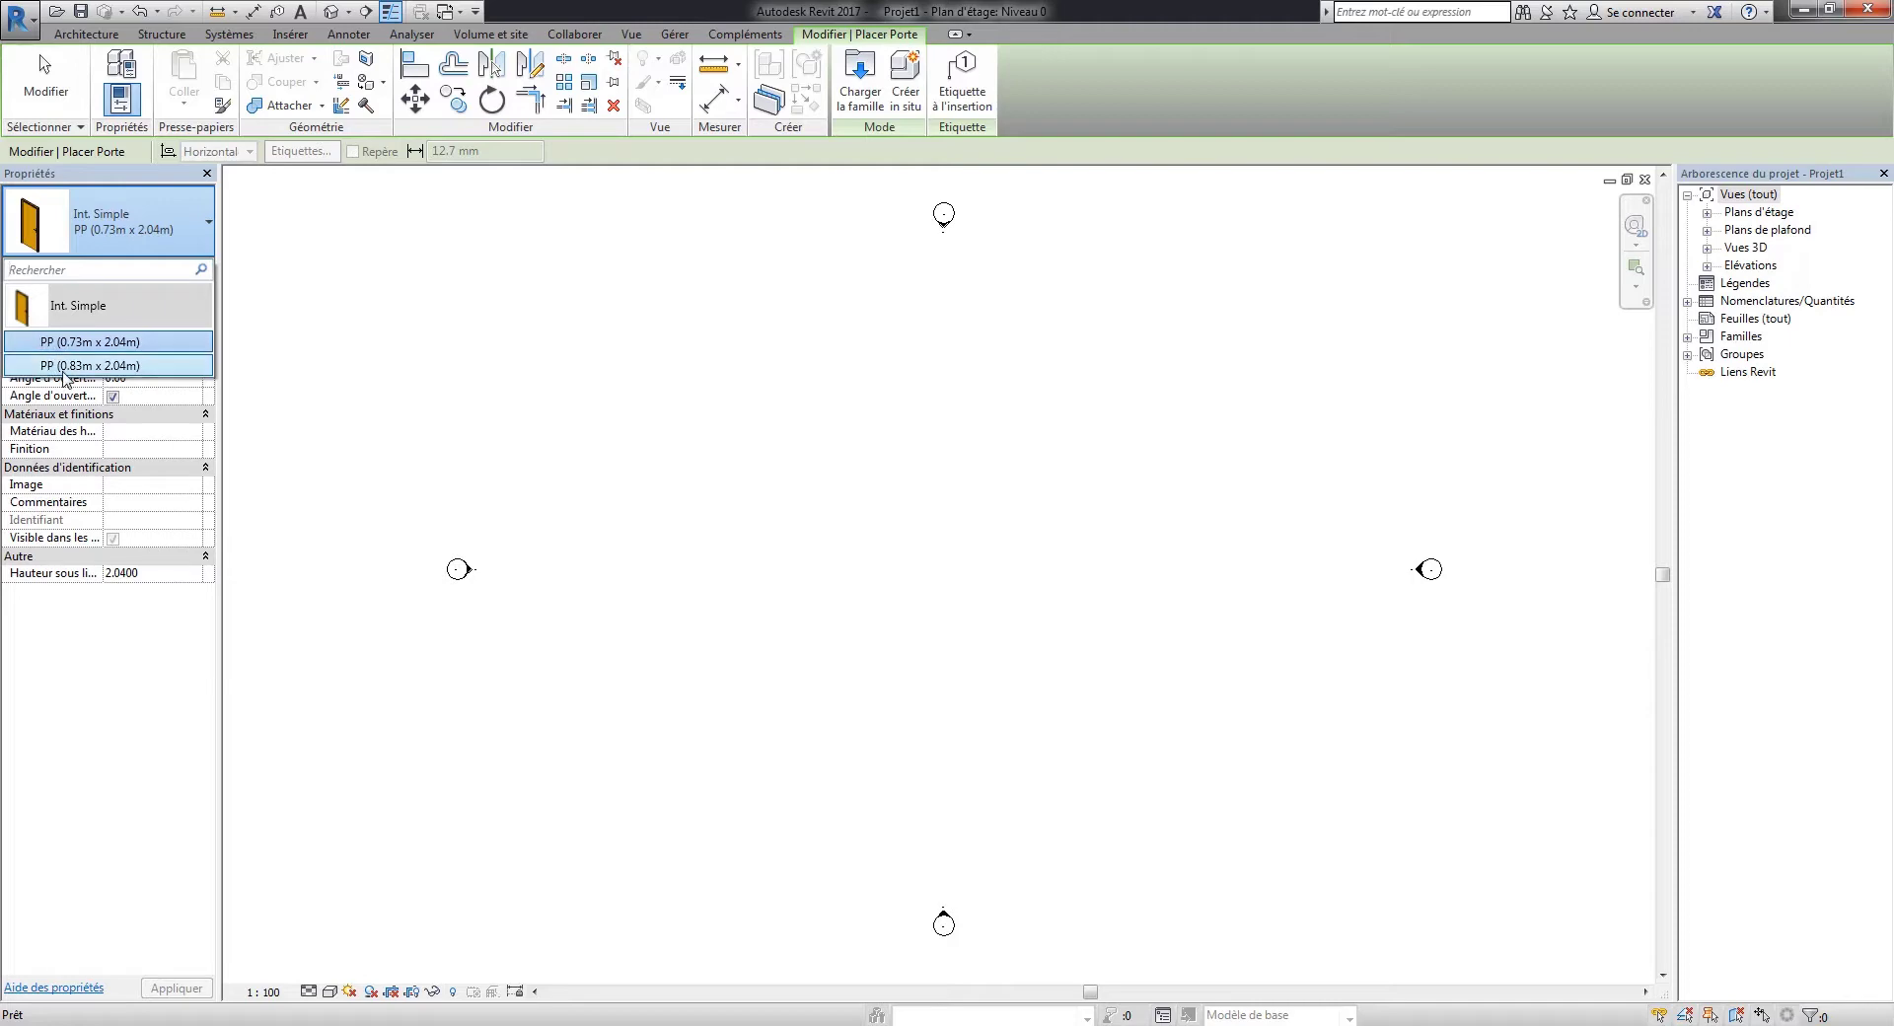
left_click(77, 209)
- Review the 1 Vantail - Droit window types available for the Window tool, without placing a window
left_click(86, 33)
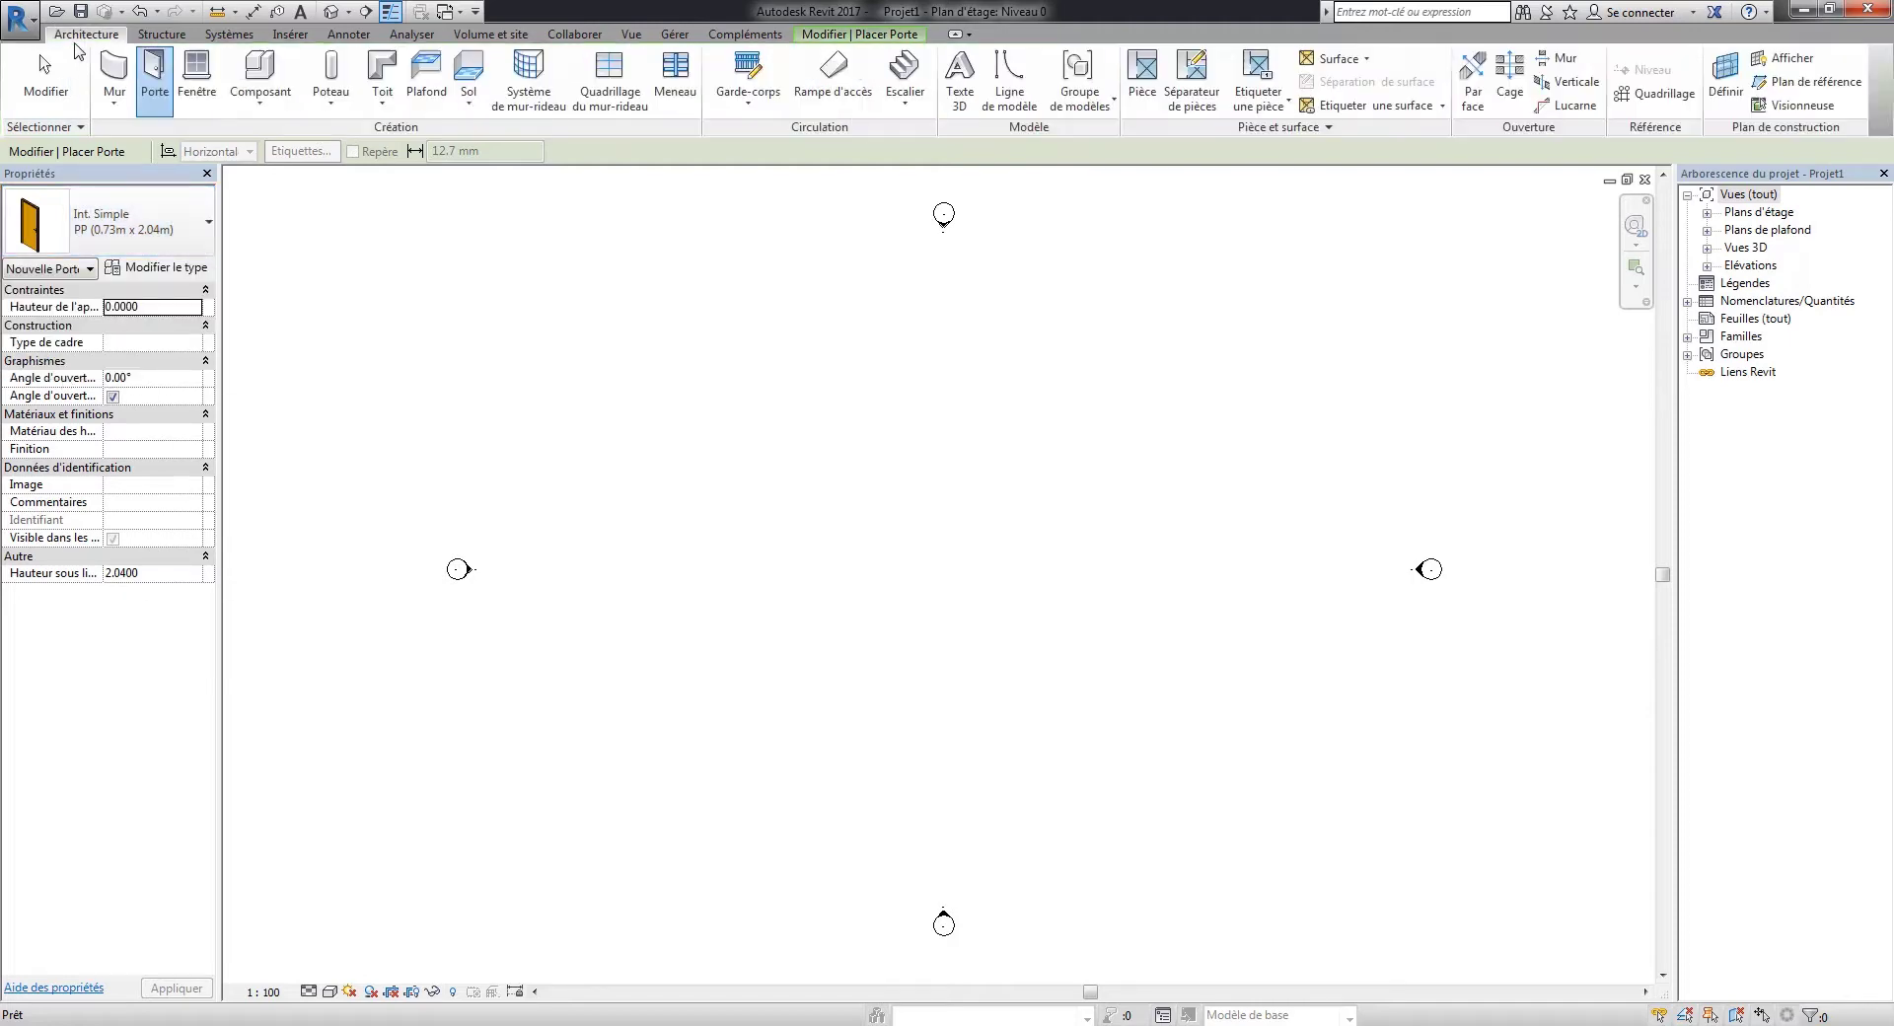
left_click(197, 84)
left_click(153, 209)
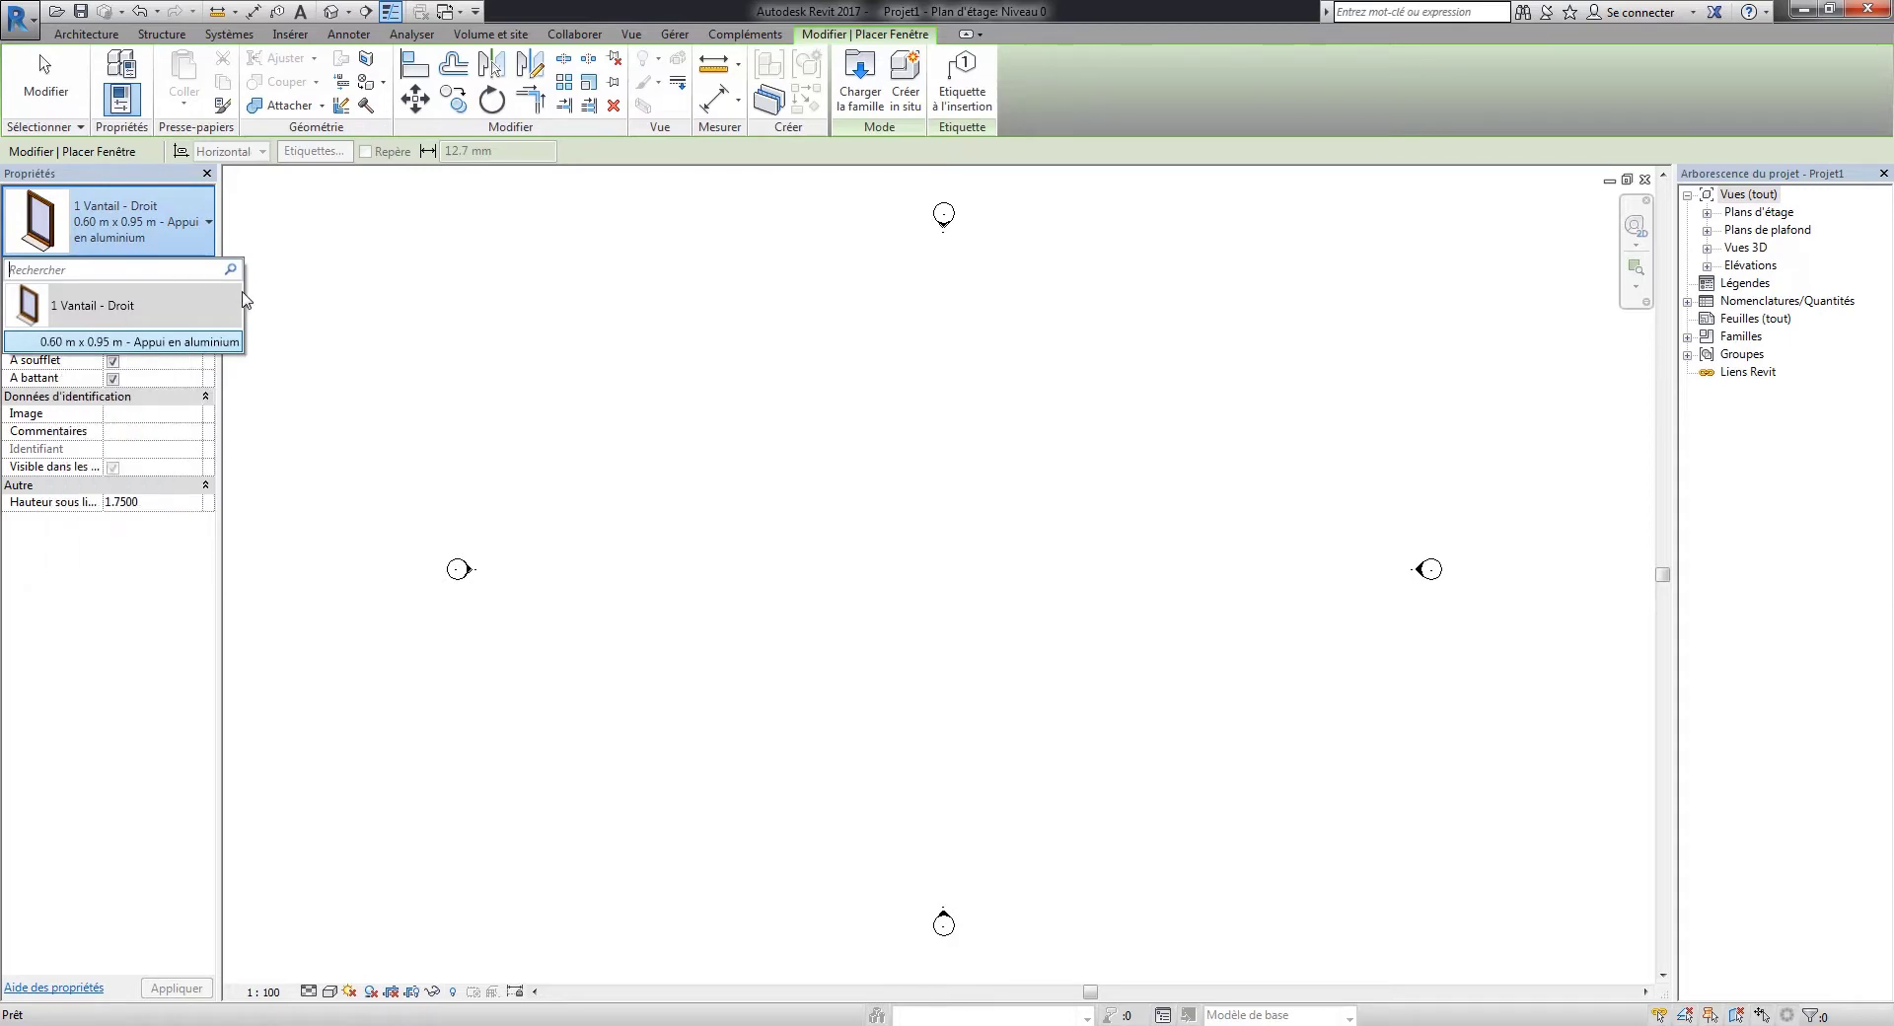
key("Escape")
key("Escape")
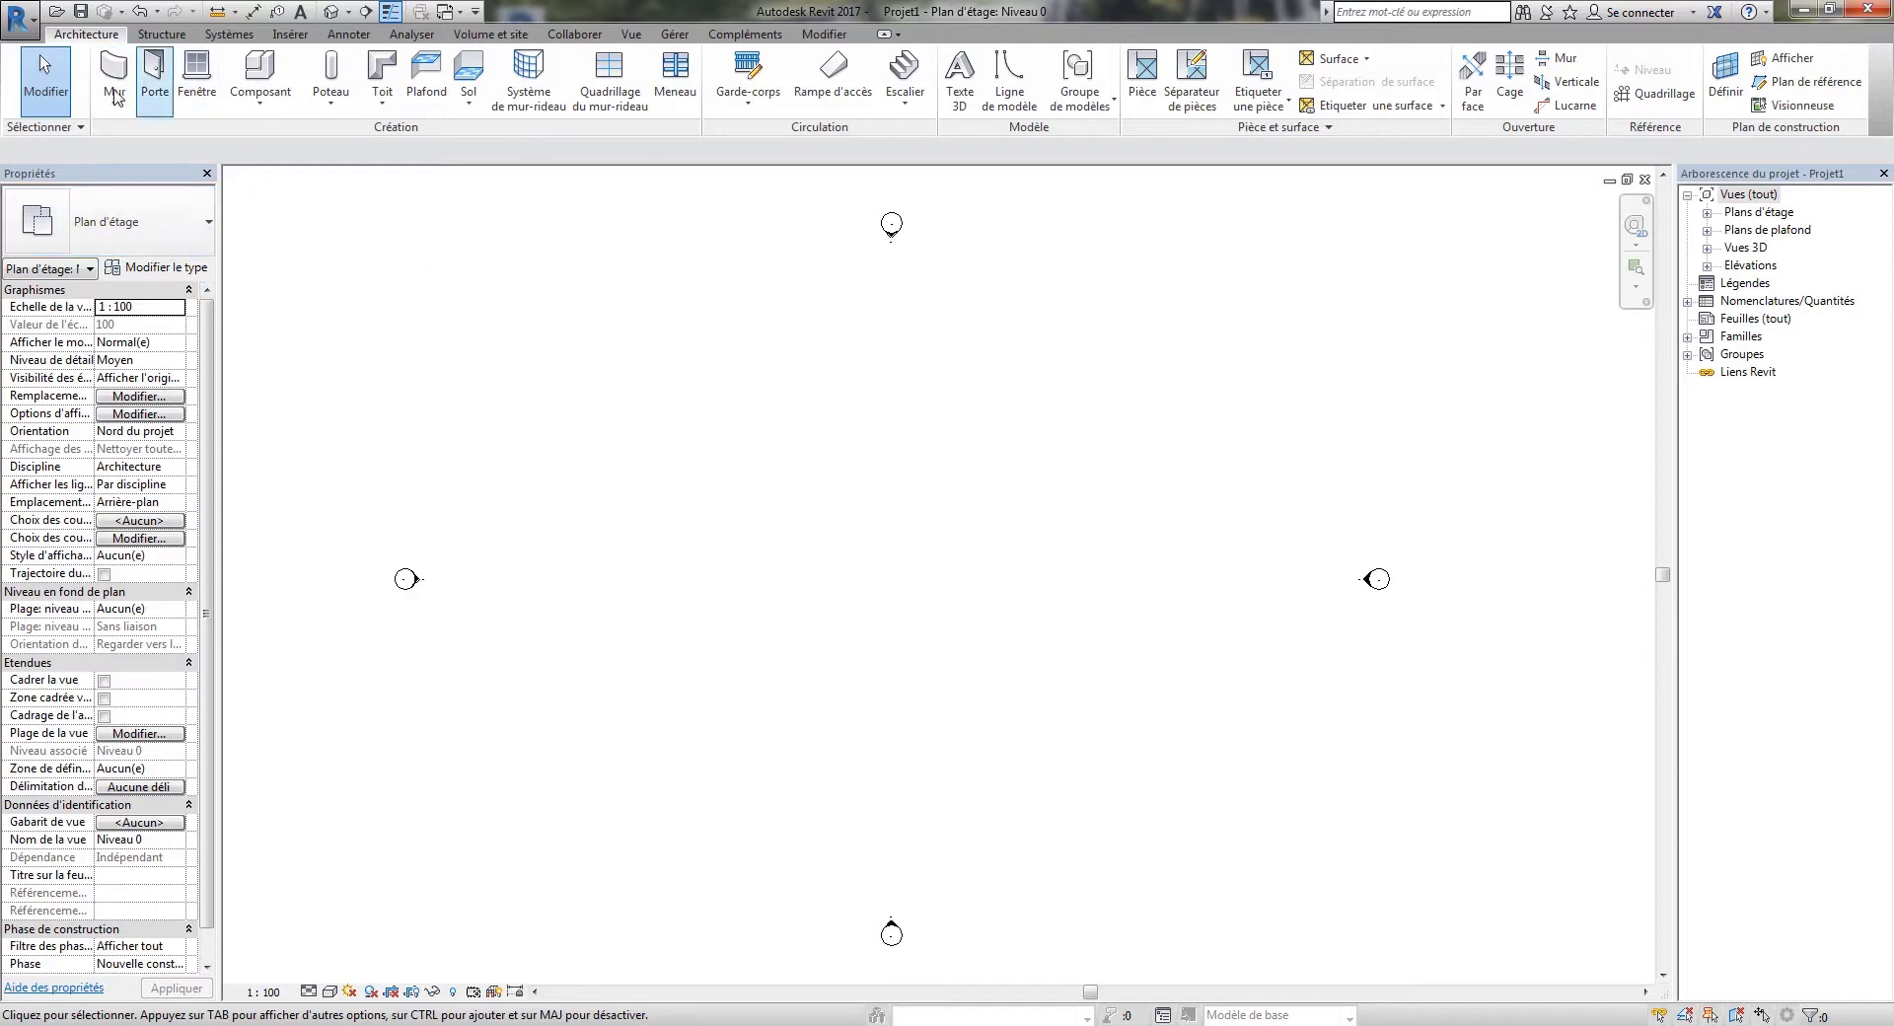
- View the France library folders available for loading a window family, without loading anything
left_click(198, 74)
left_click(860, 79)
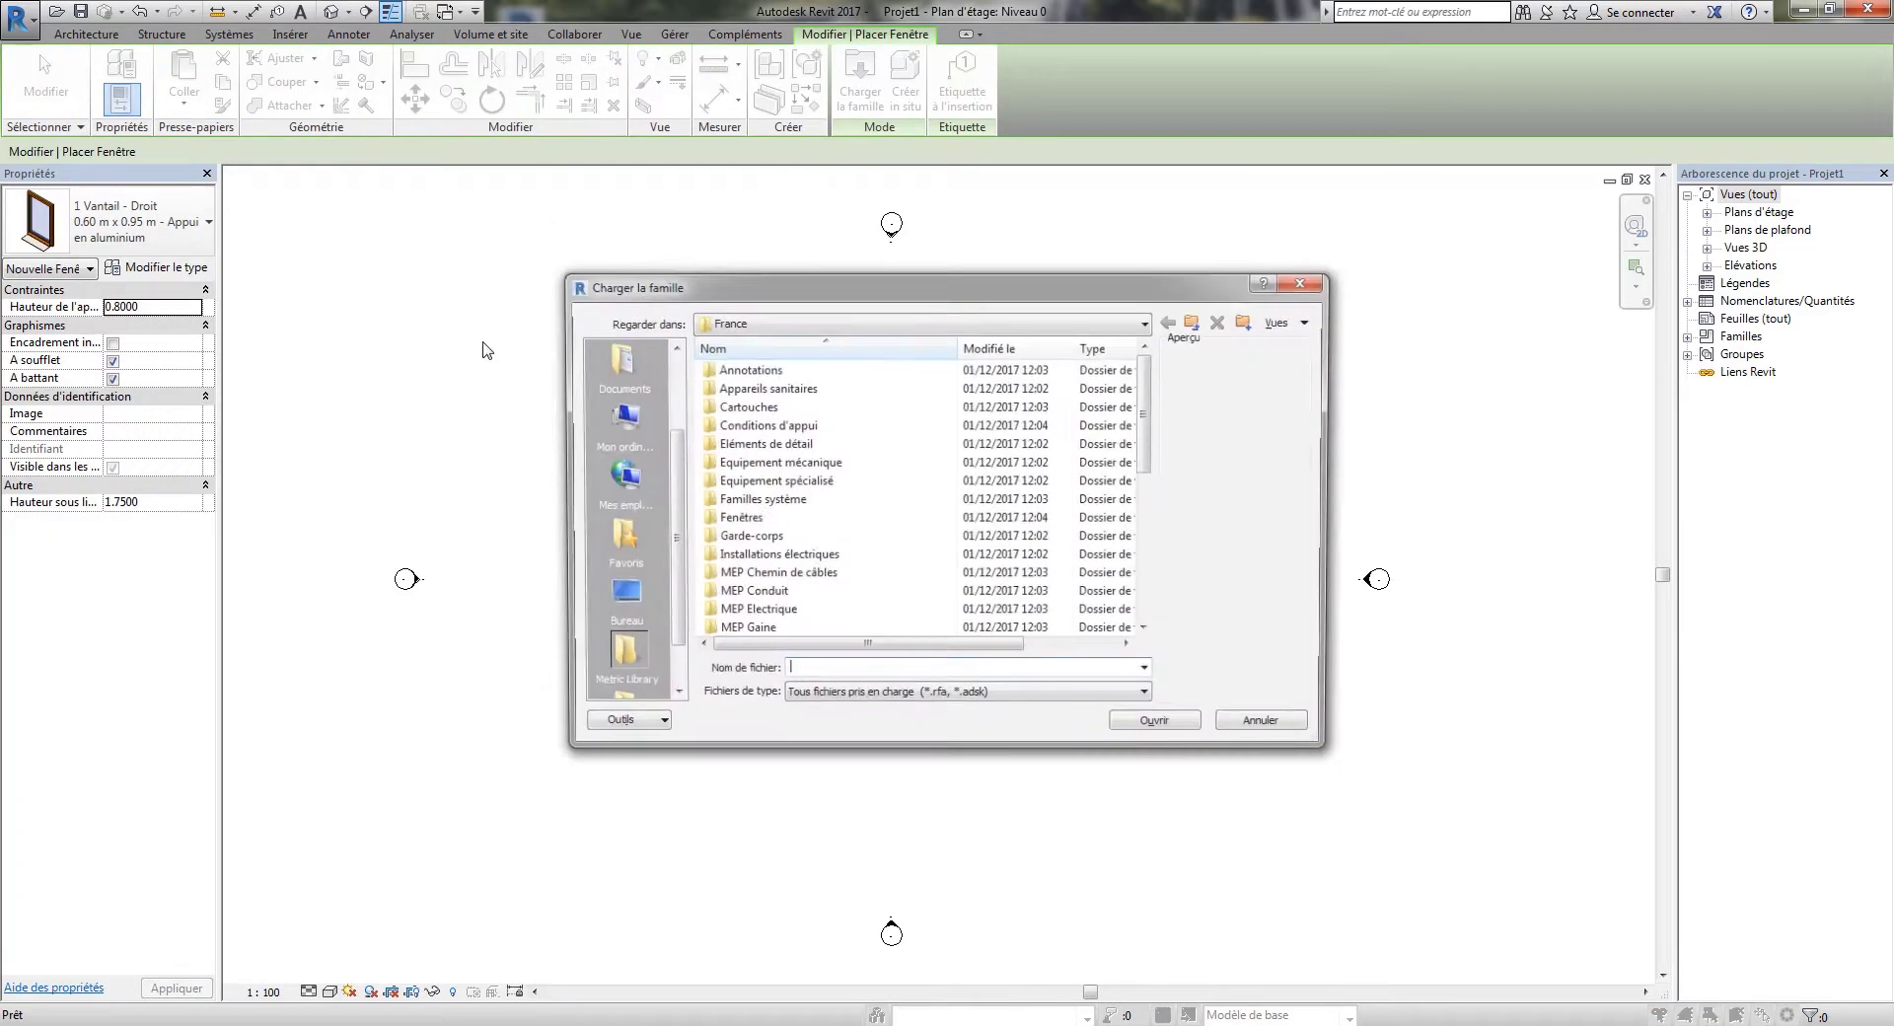
left_click(1268, 727)
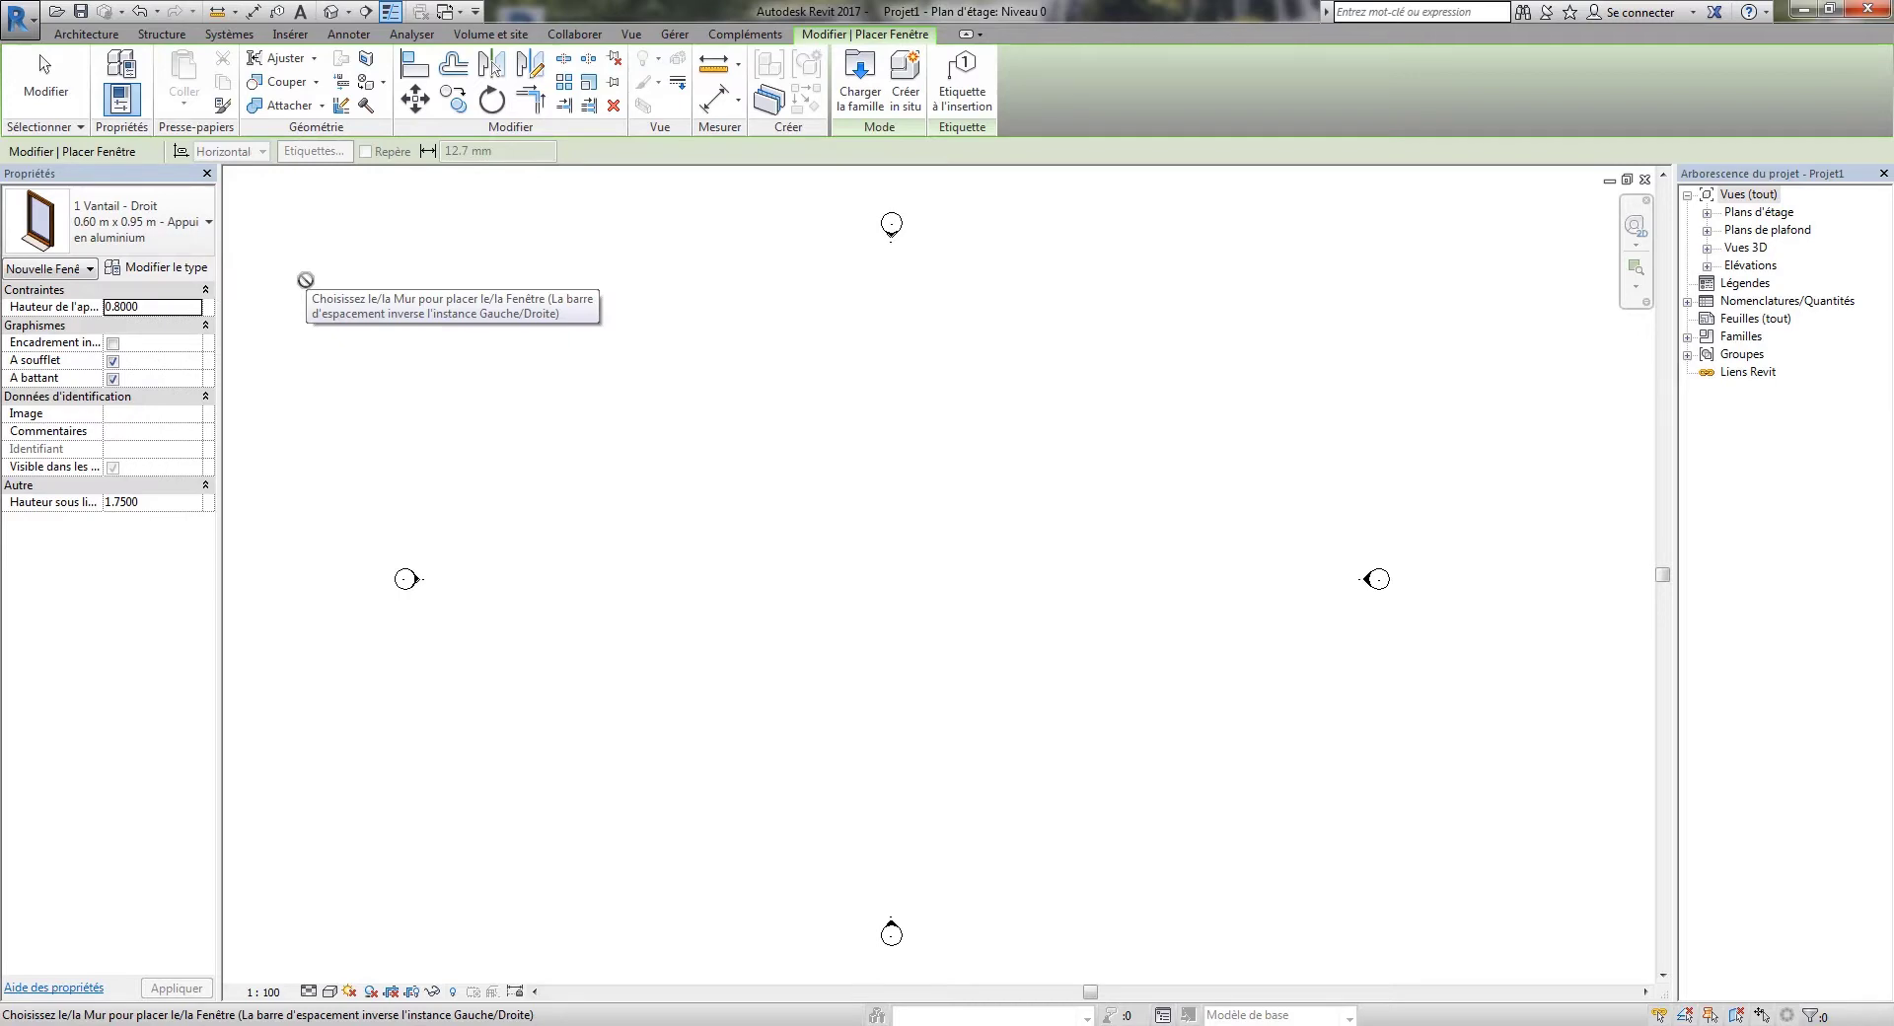
key("Escape")
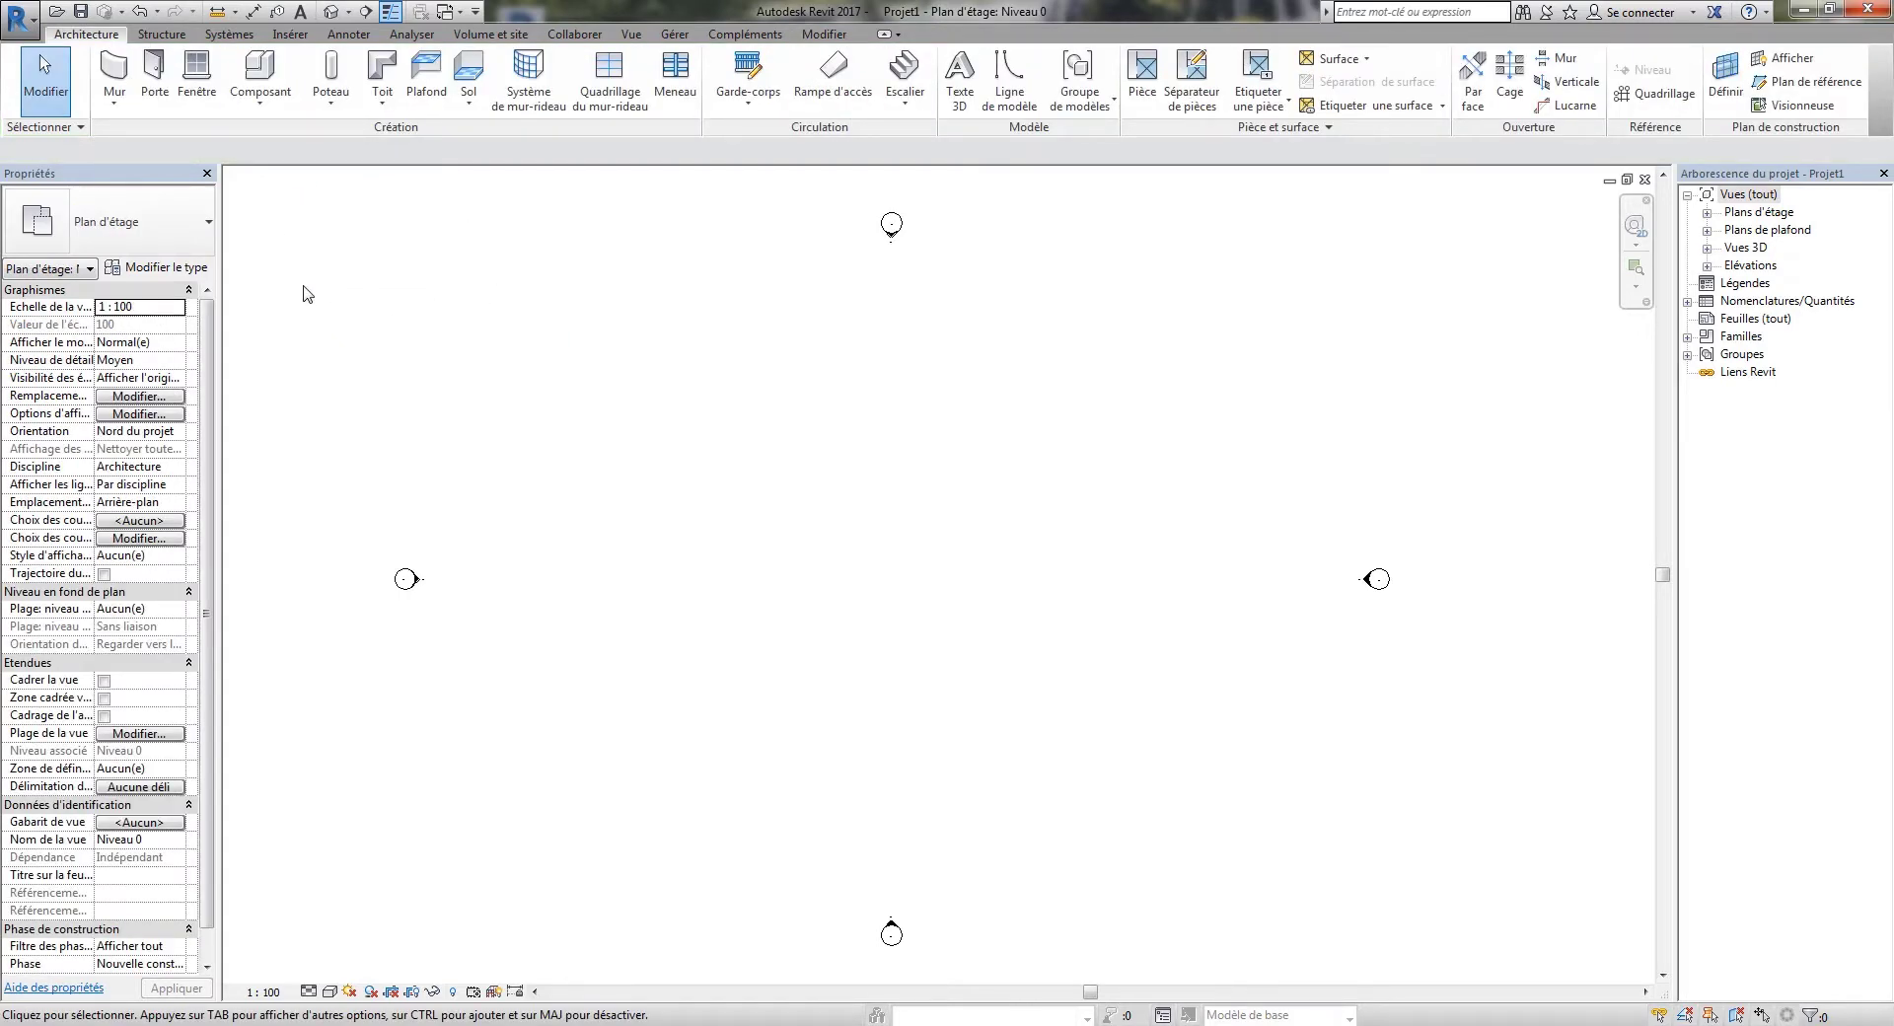
- Examine the project's model line weights by view scale, leaving them unmodified
left_click(678, 36)
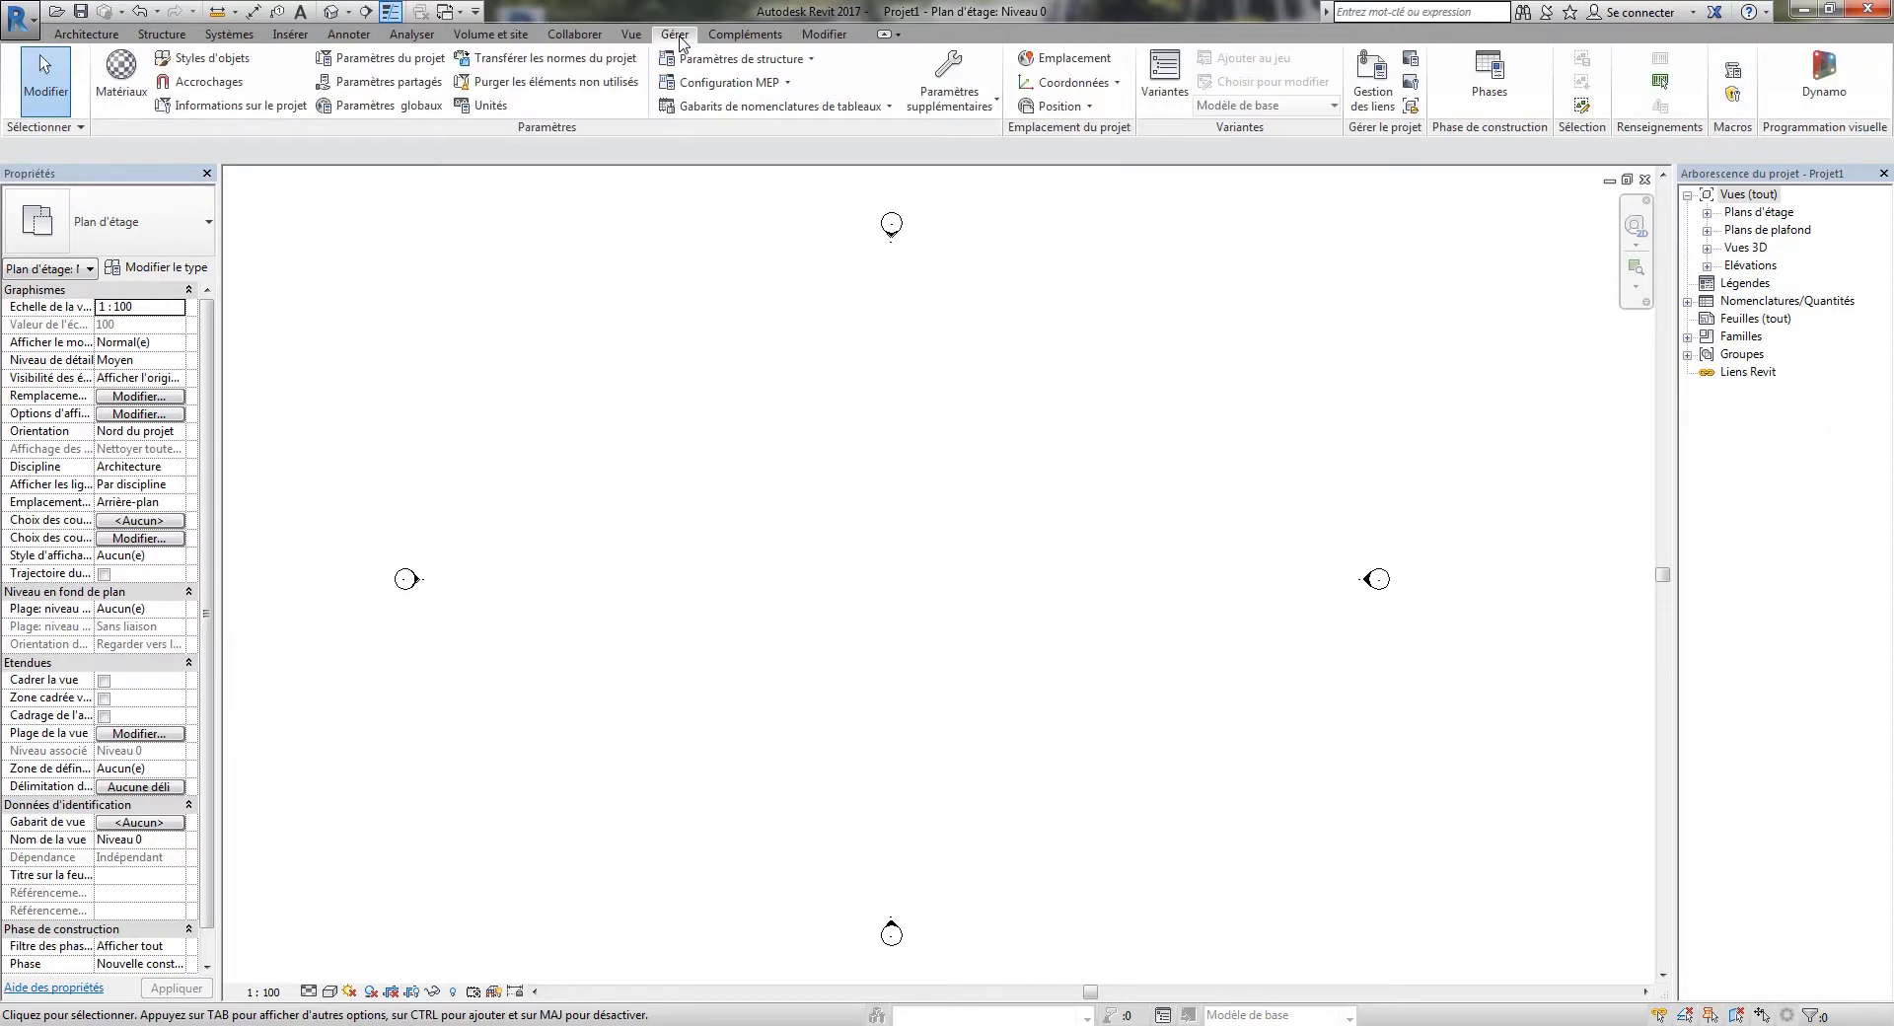
left_click(964, 88)
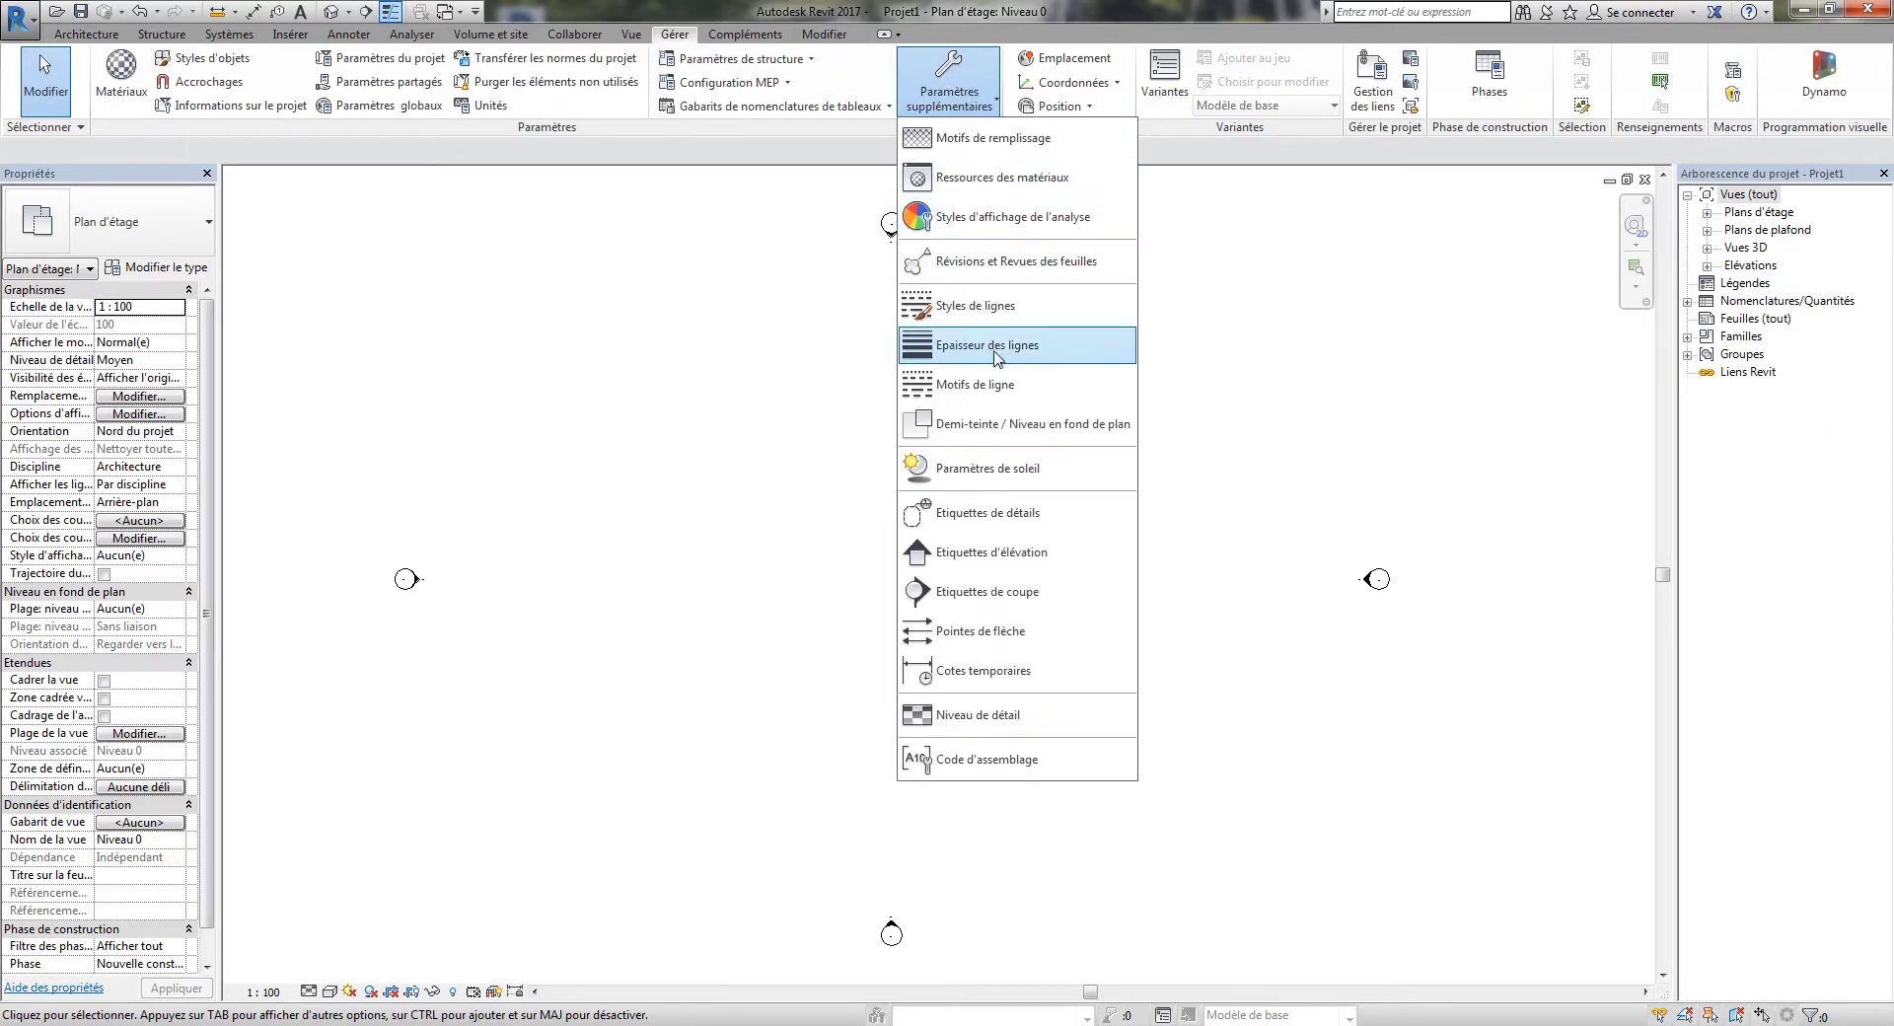
left_click(981, 345)
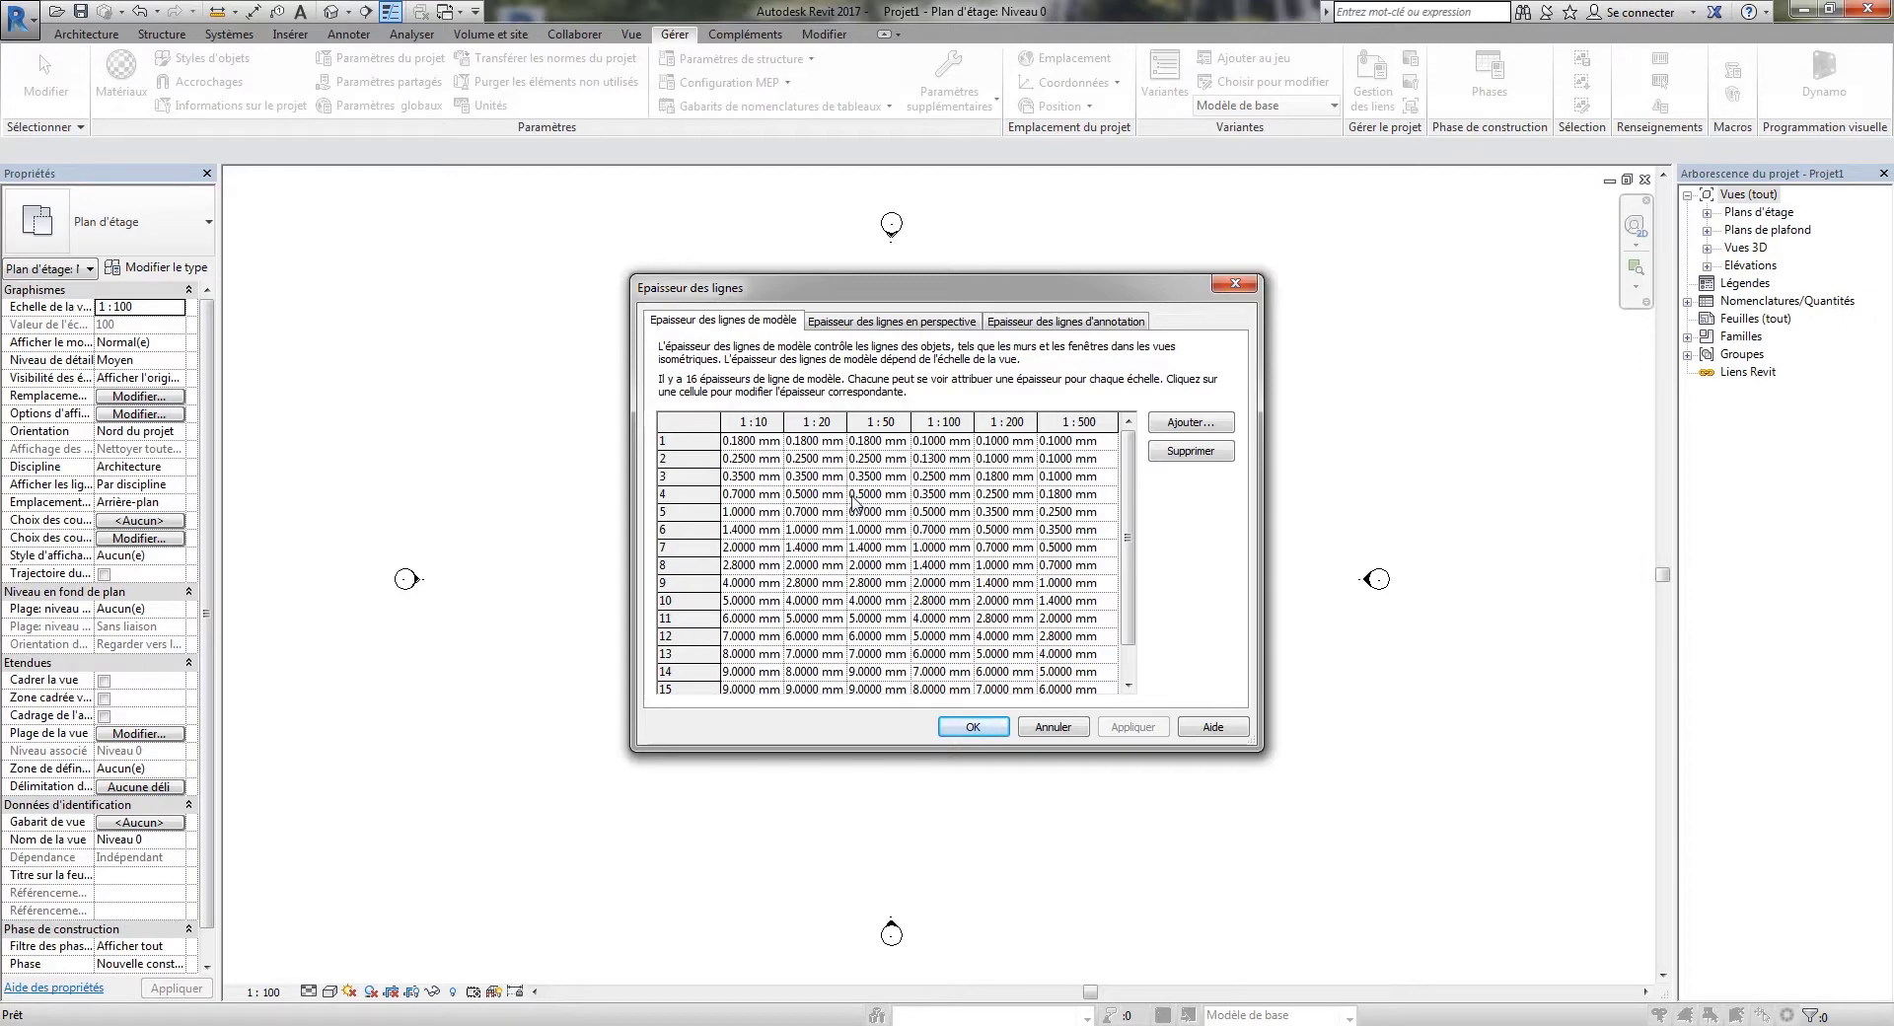
left_click(1069, 728)
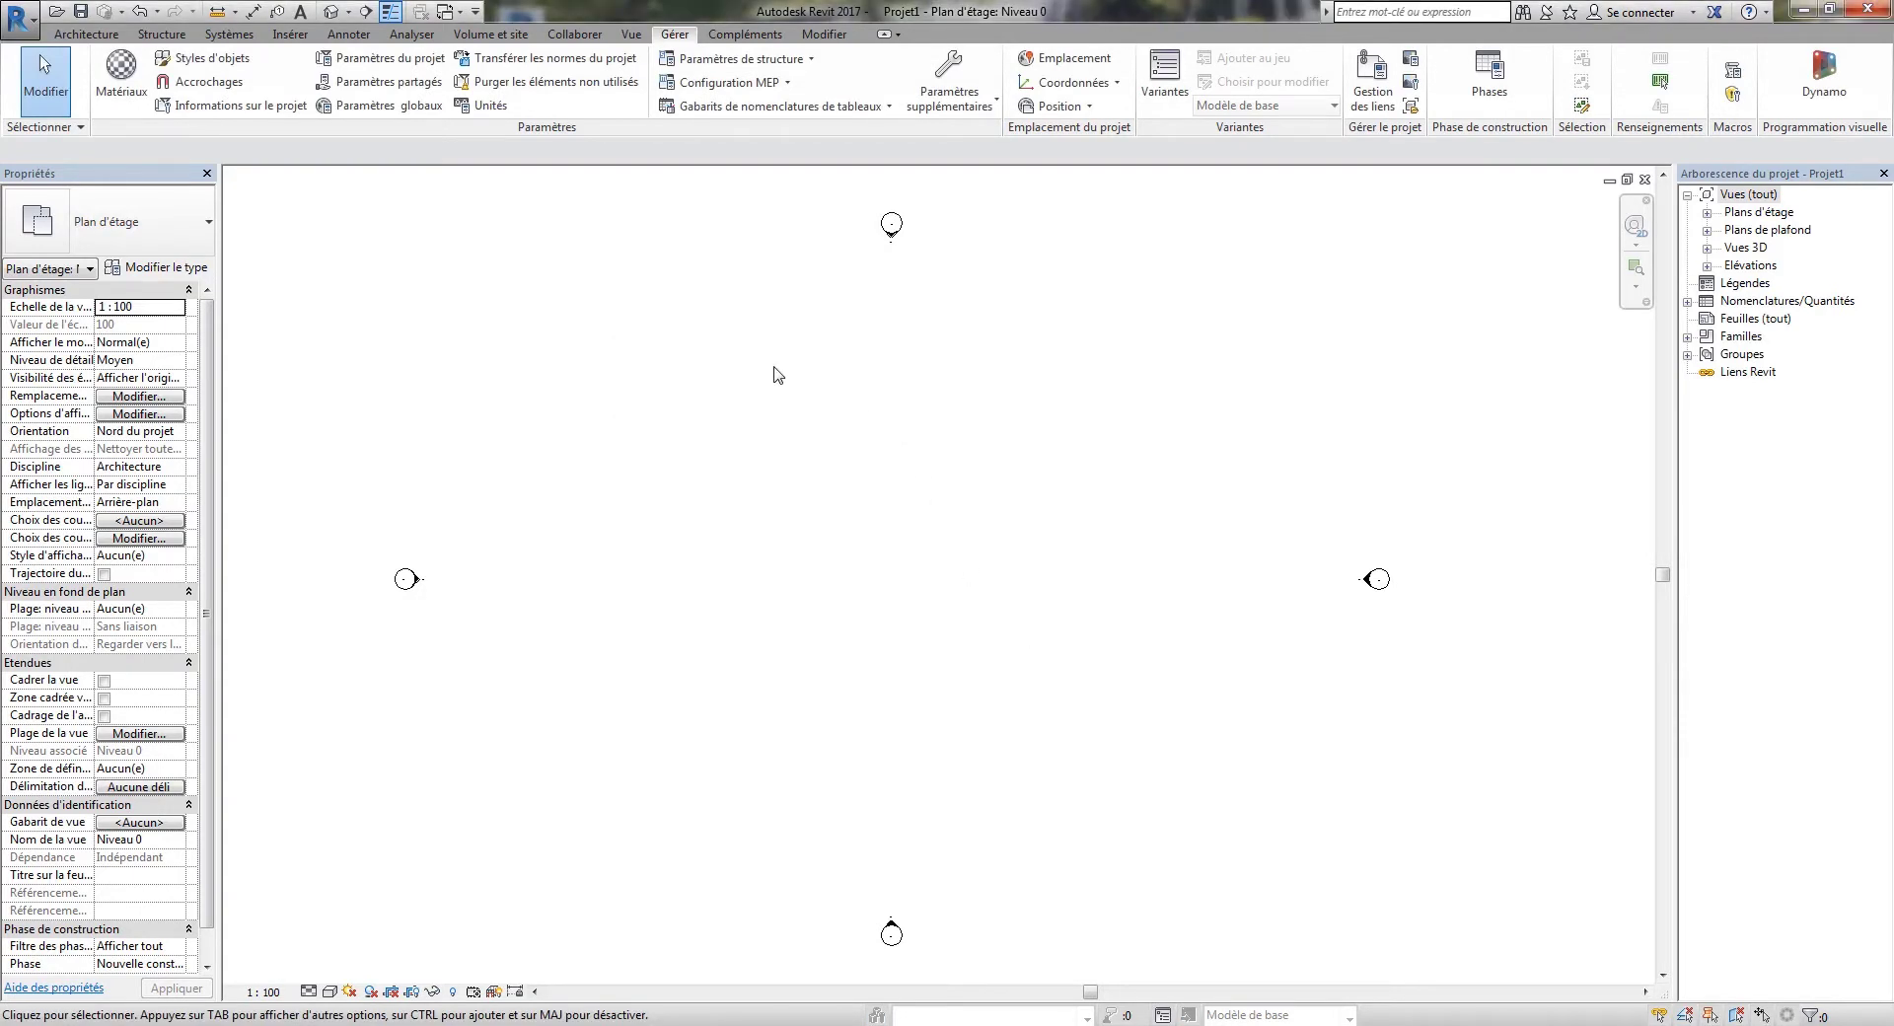
- View the options for saving the current project as a template (.rte) file, without saving it
left_click(20, 20)
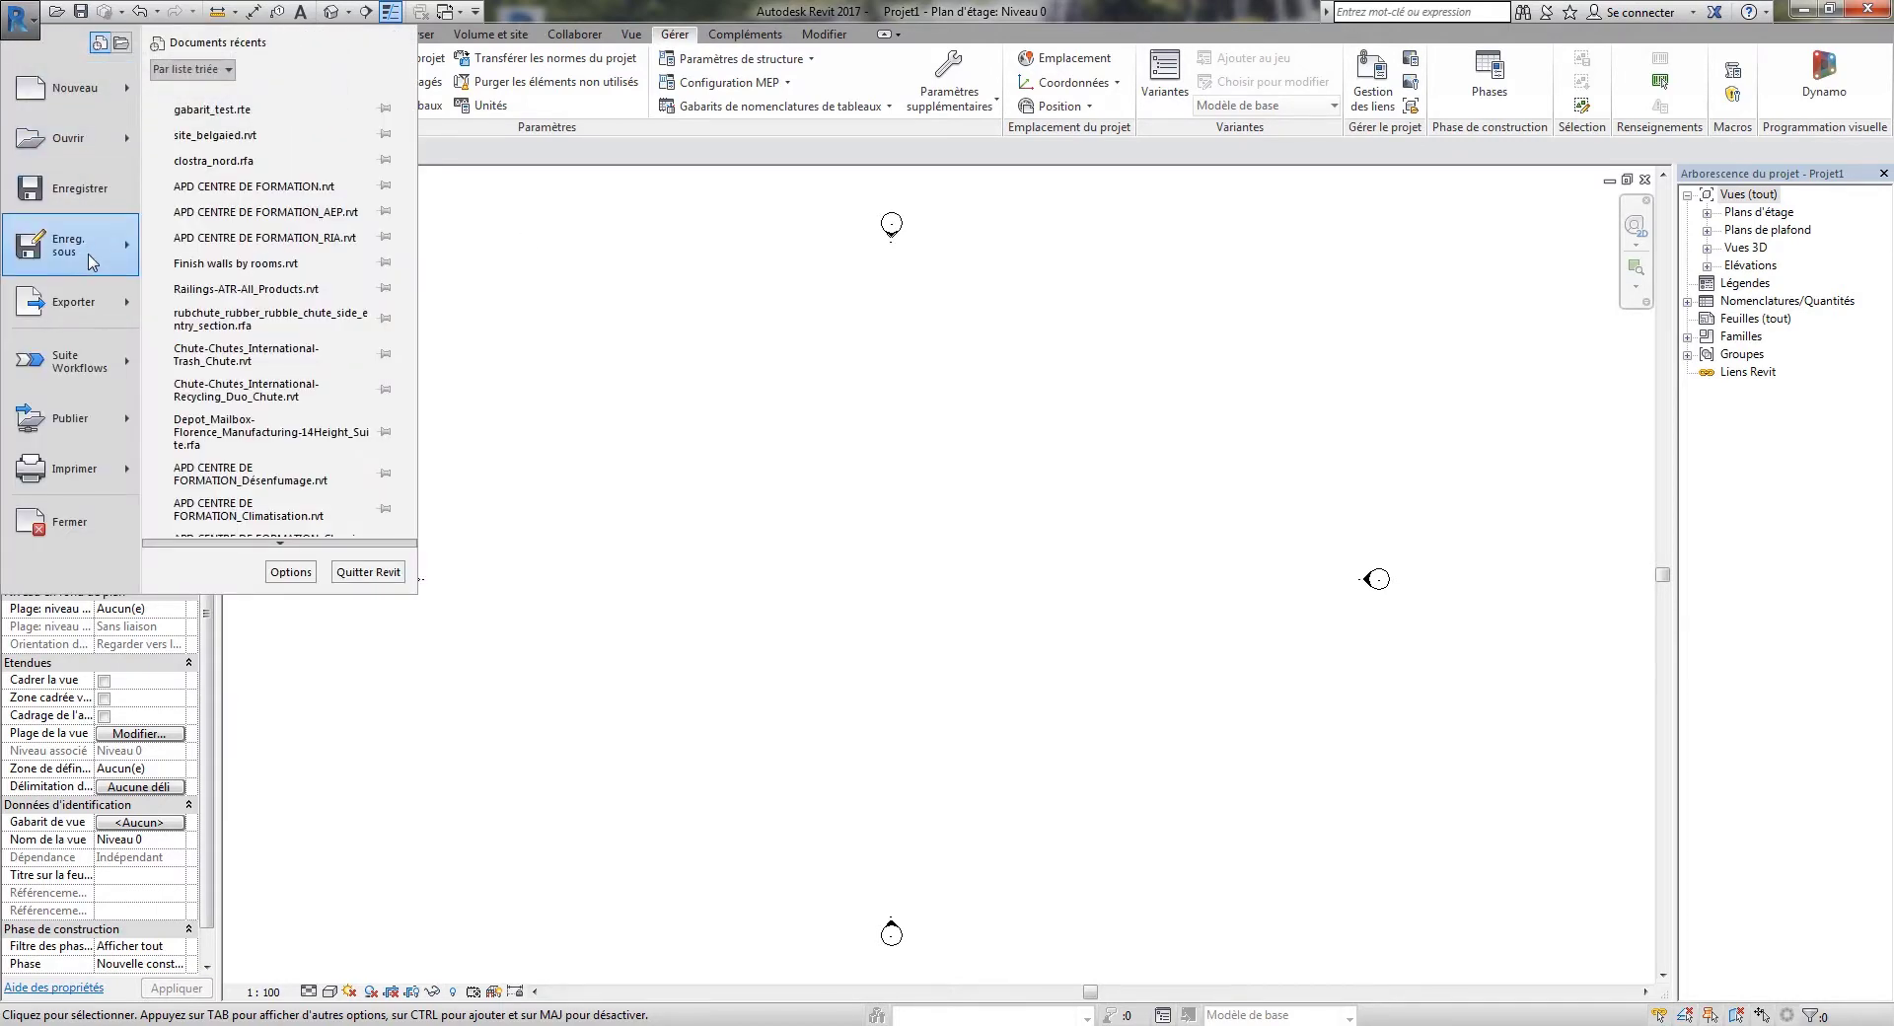
mouse_move(91, 260)
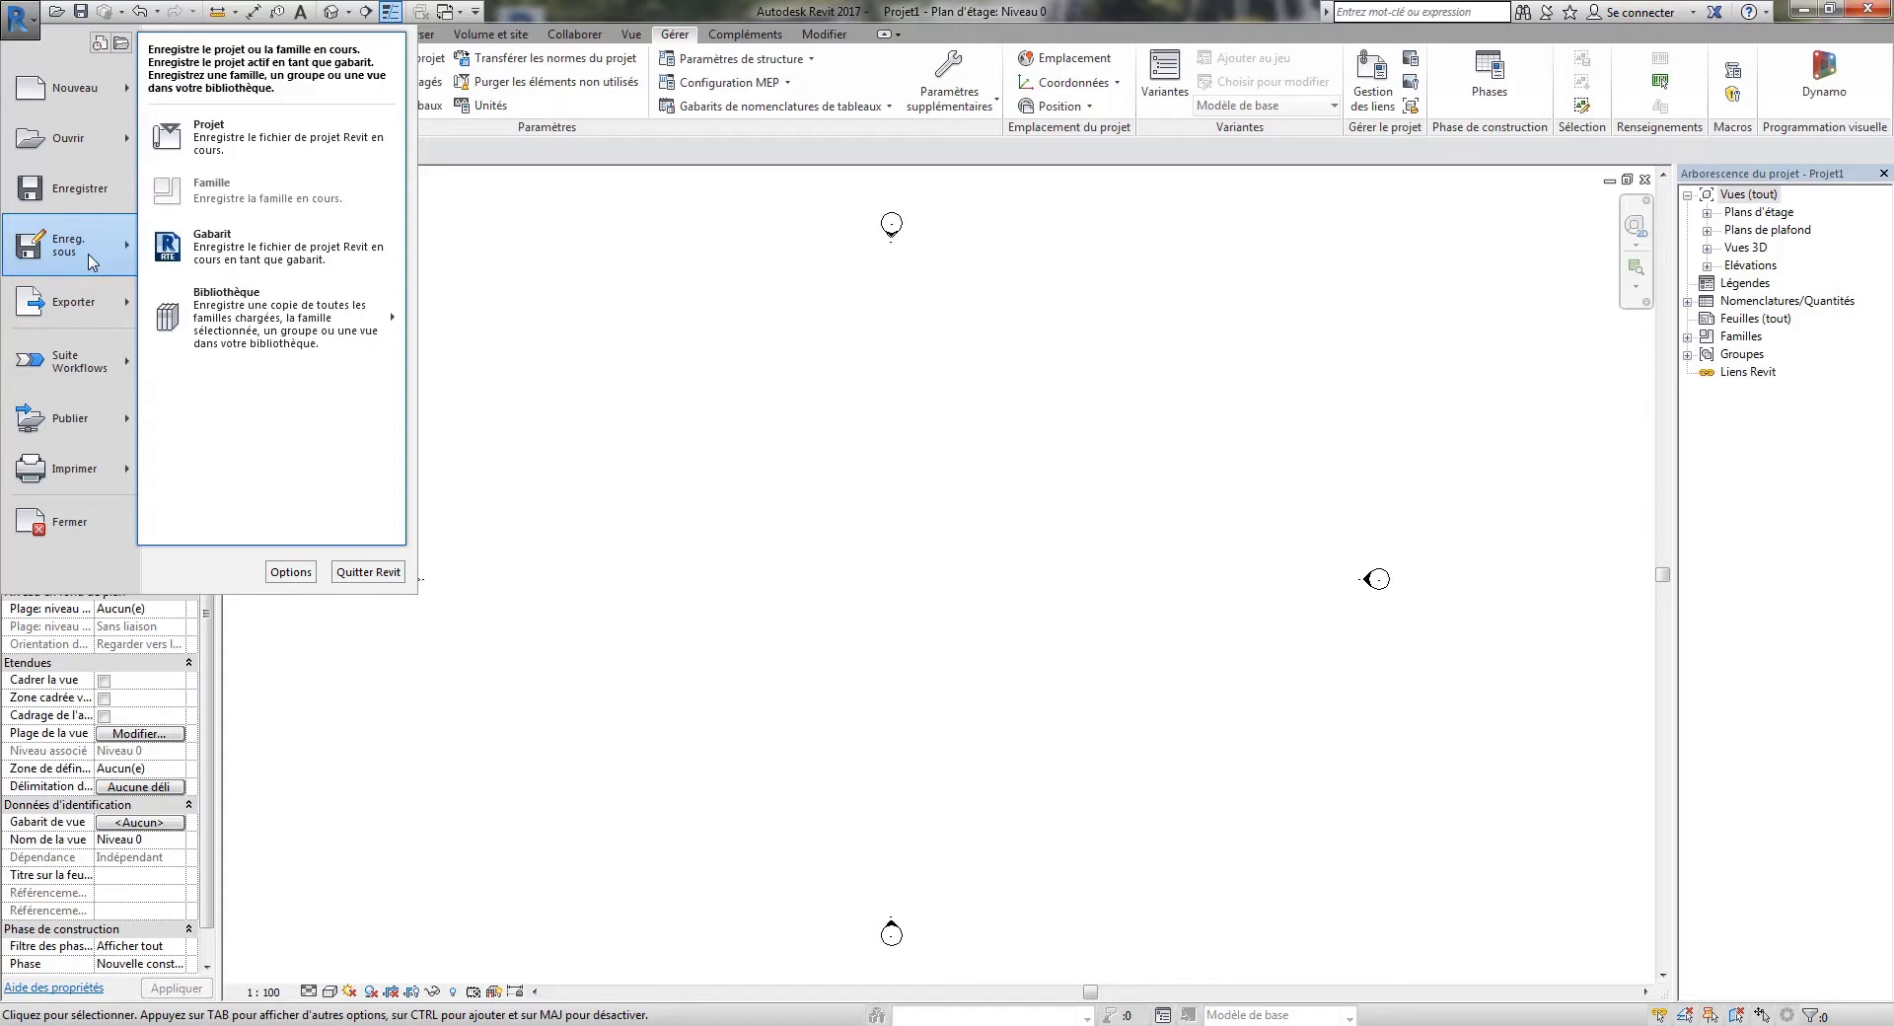
left_click(235, 252)
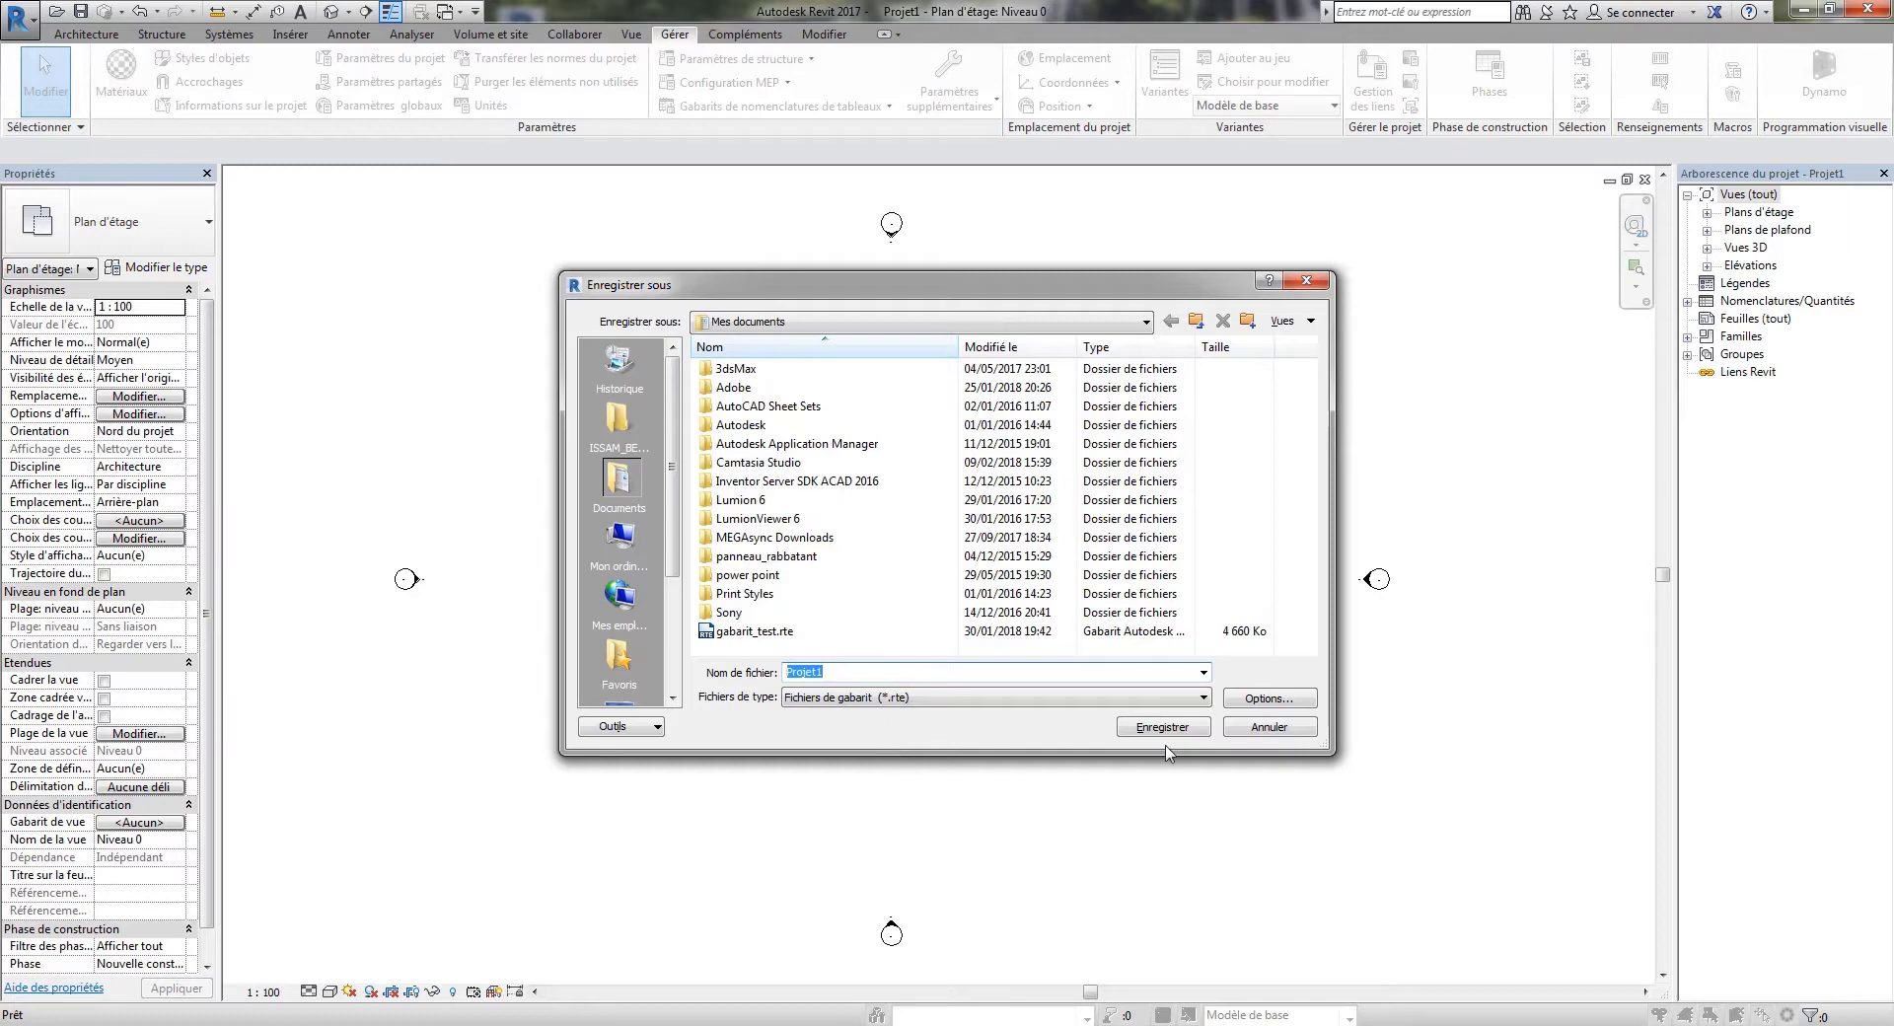
left_click(1273, 727)
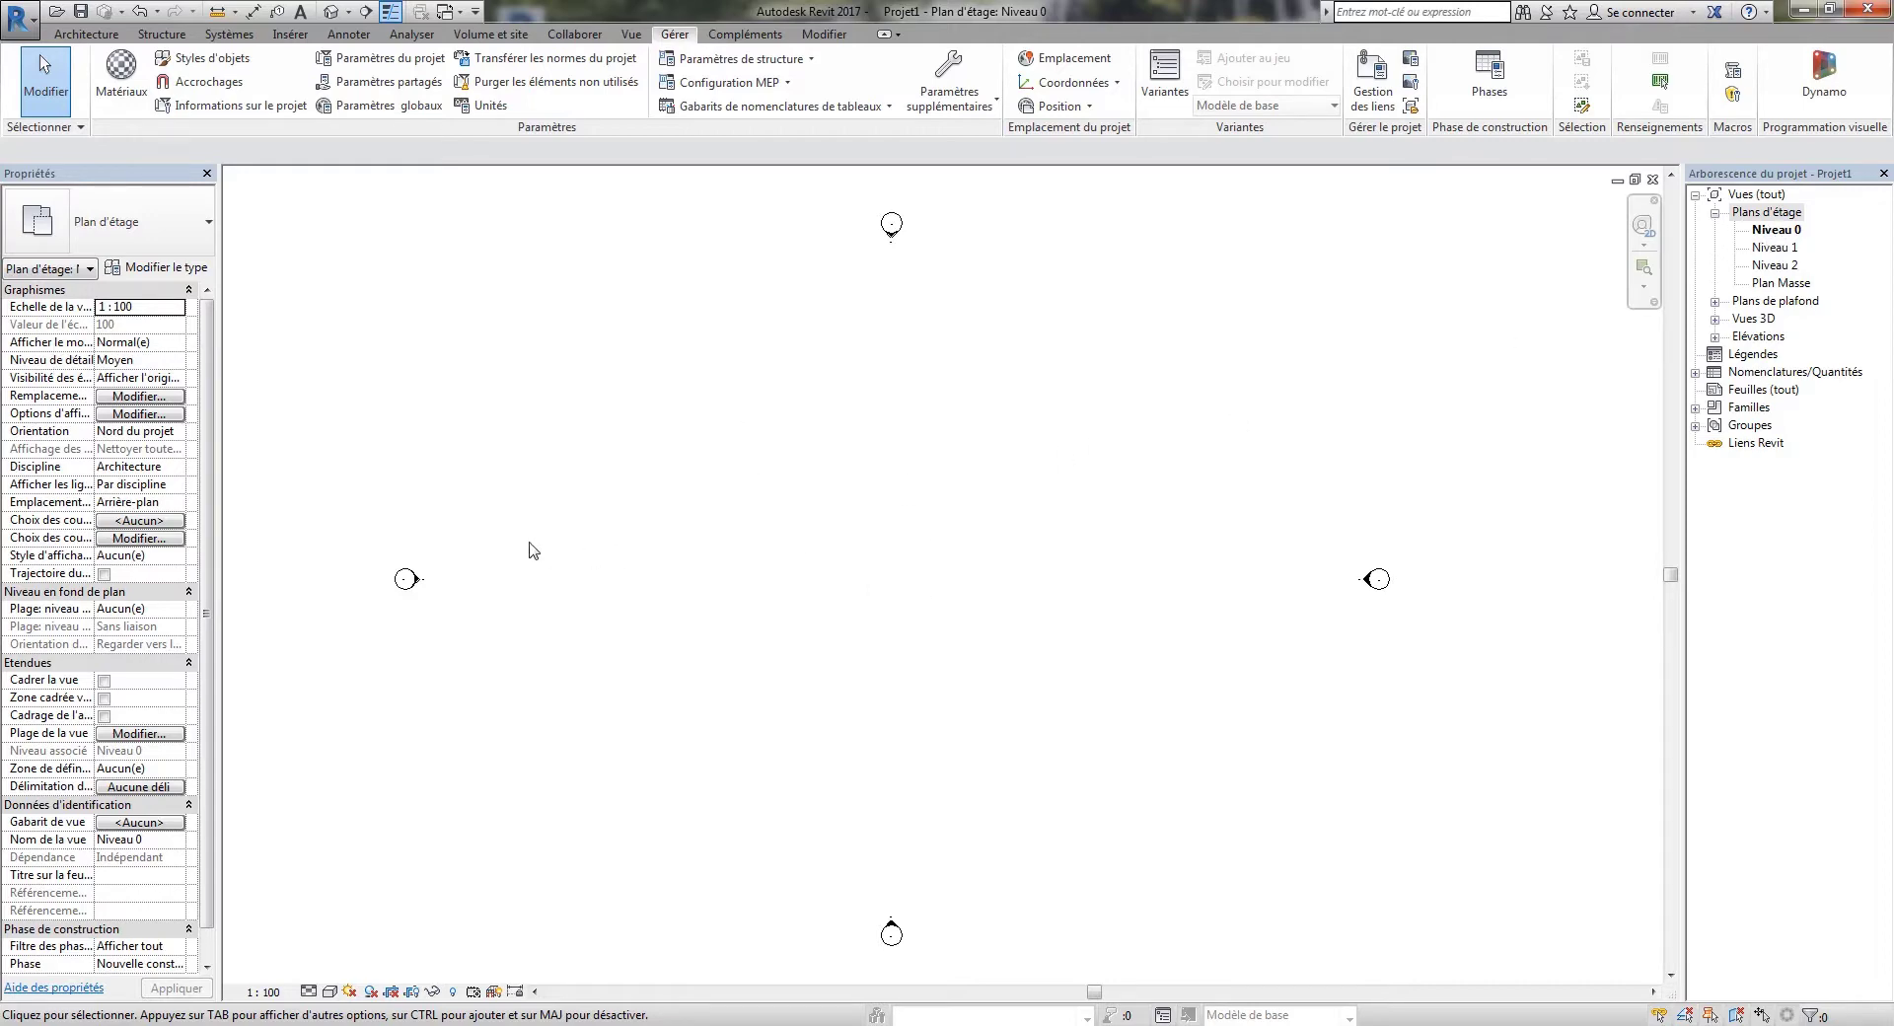
- Inspect the properties and view extents of the west elevation marker in the Niveau 0 plan
left_click(416, 581)
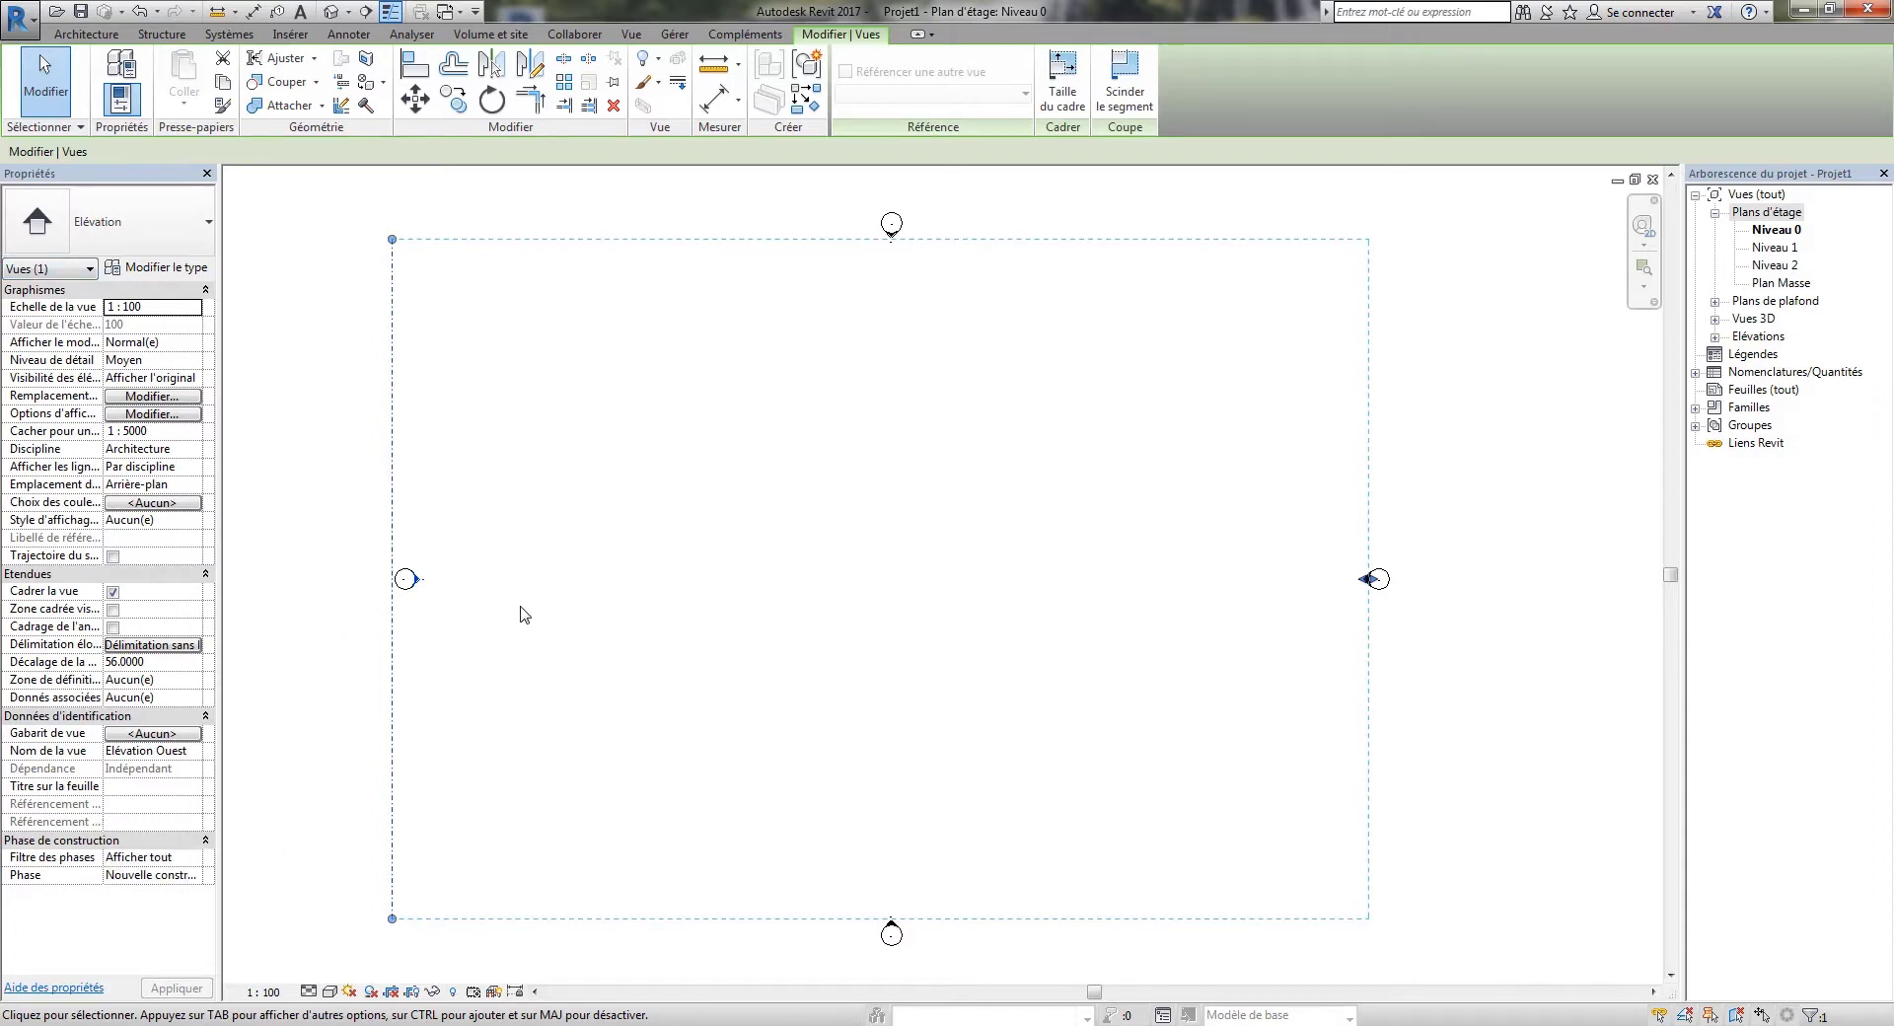
left_click(622, 502)
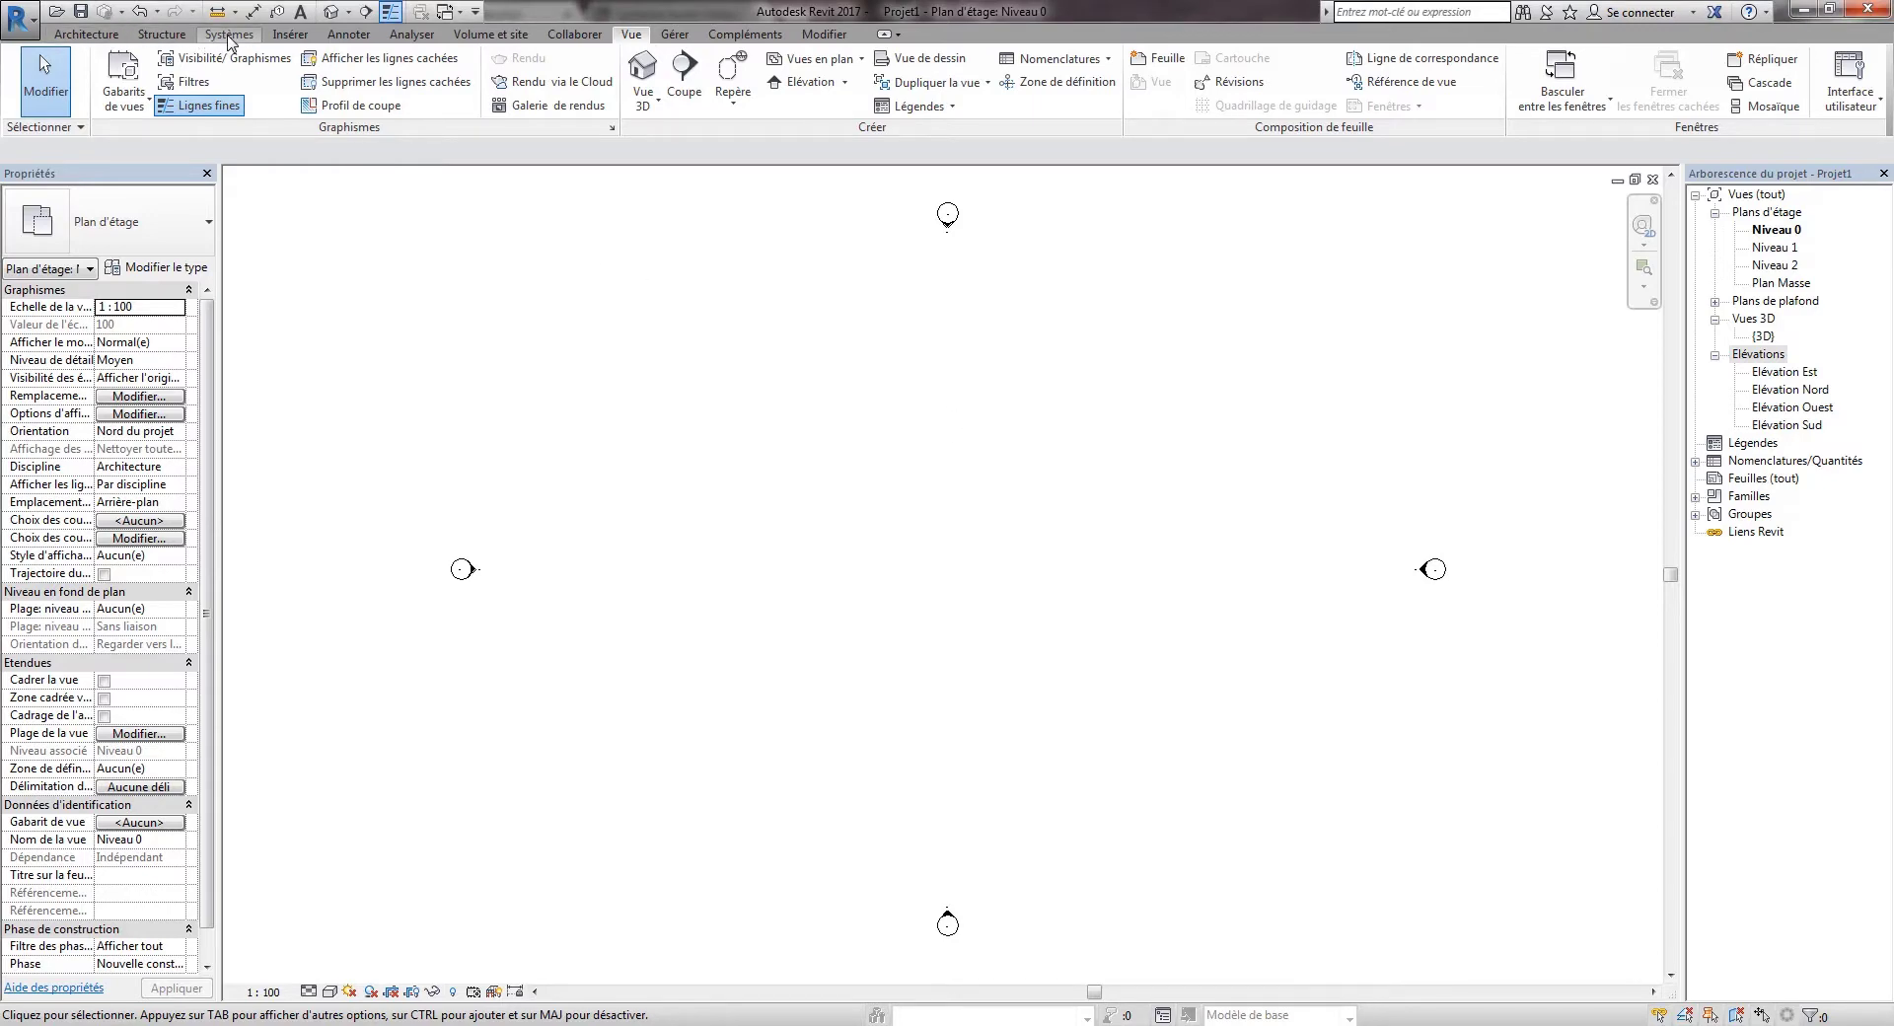
left_click(99, 39)
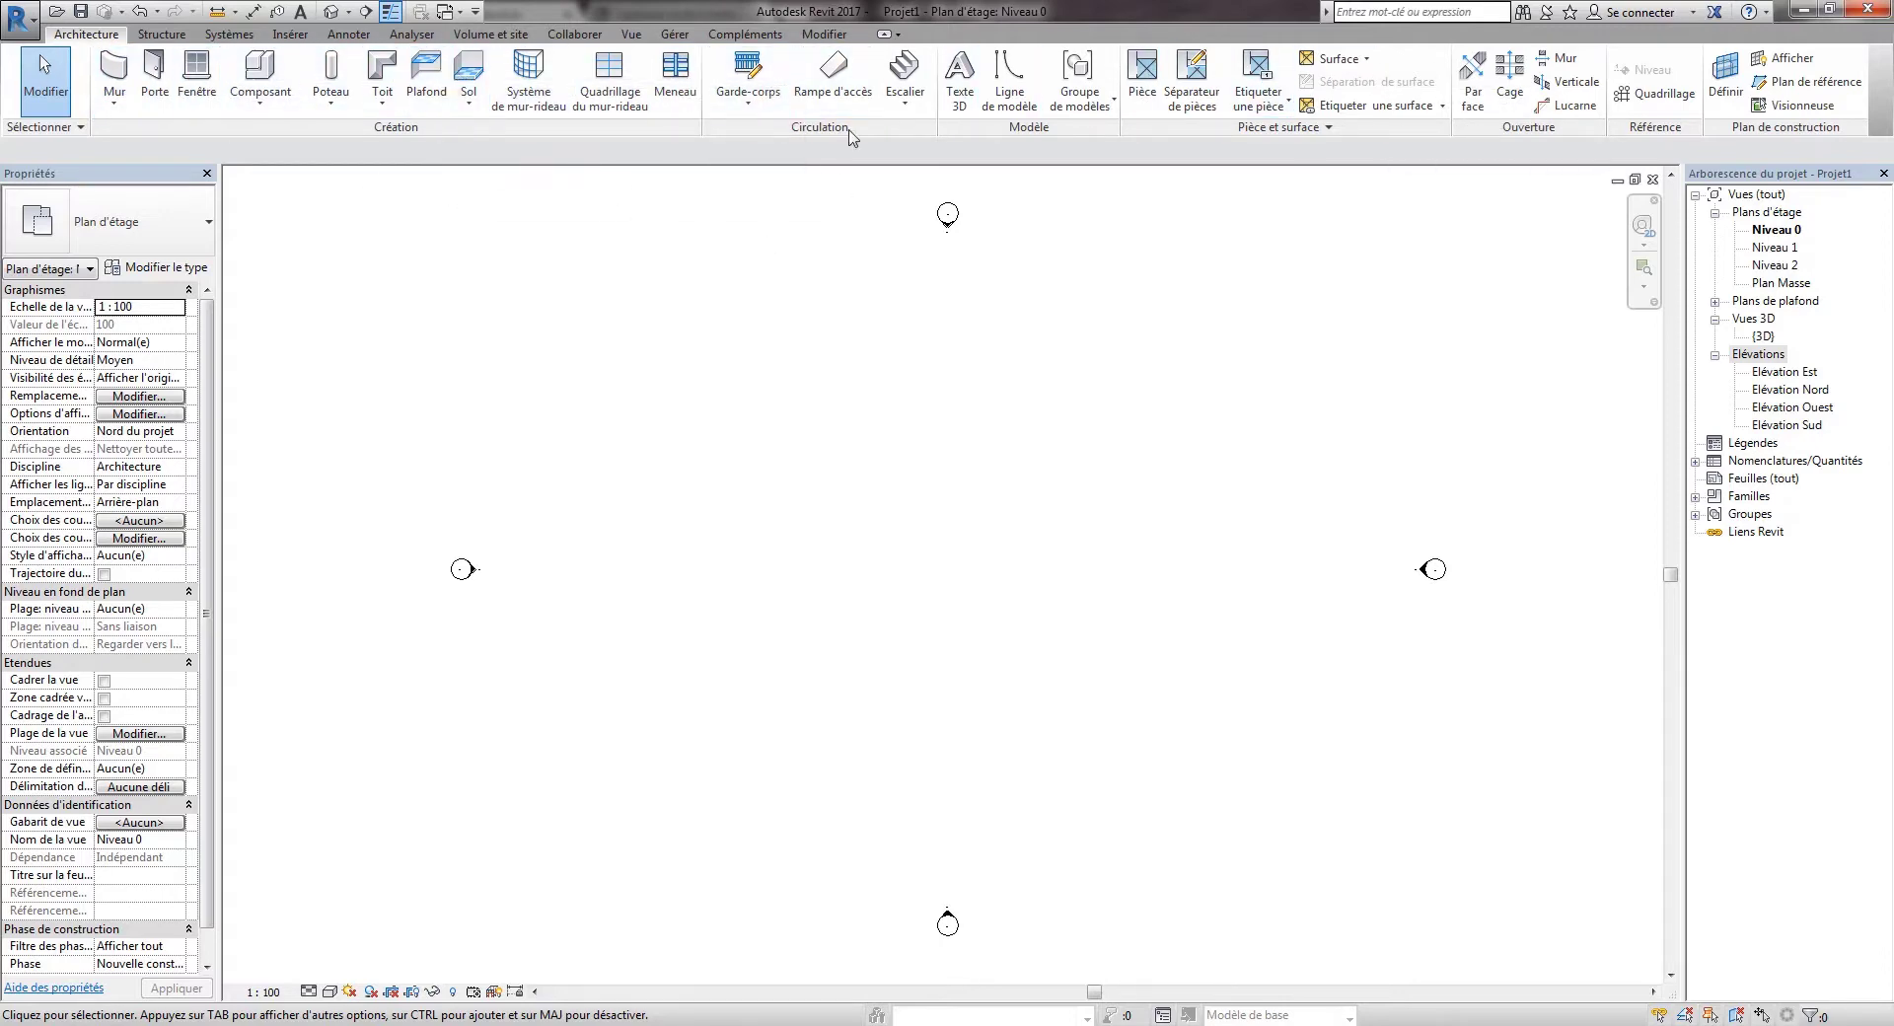
- Examine the commands available for structure, systems, insertion, annotation, analysis, massing and site, collaboration, and views, without starting any of them
left_click(160, 35)
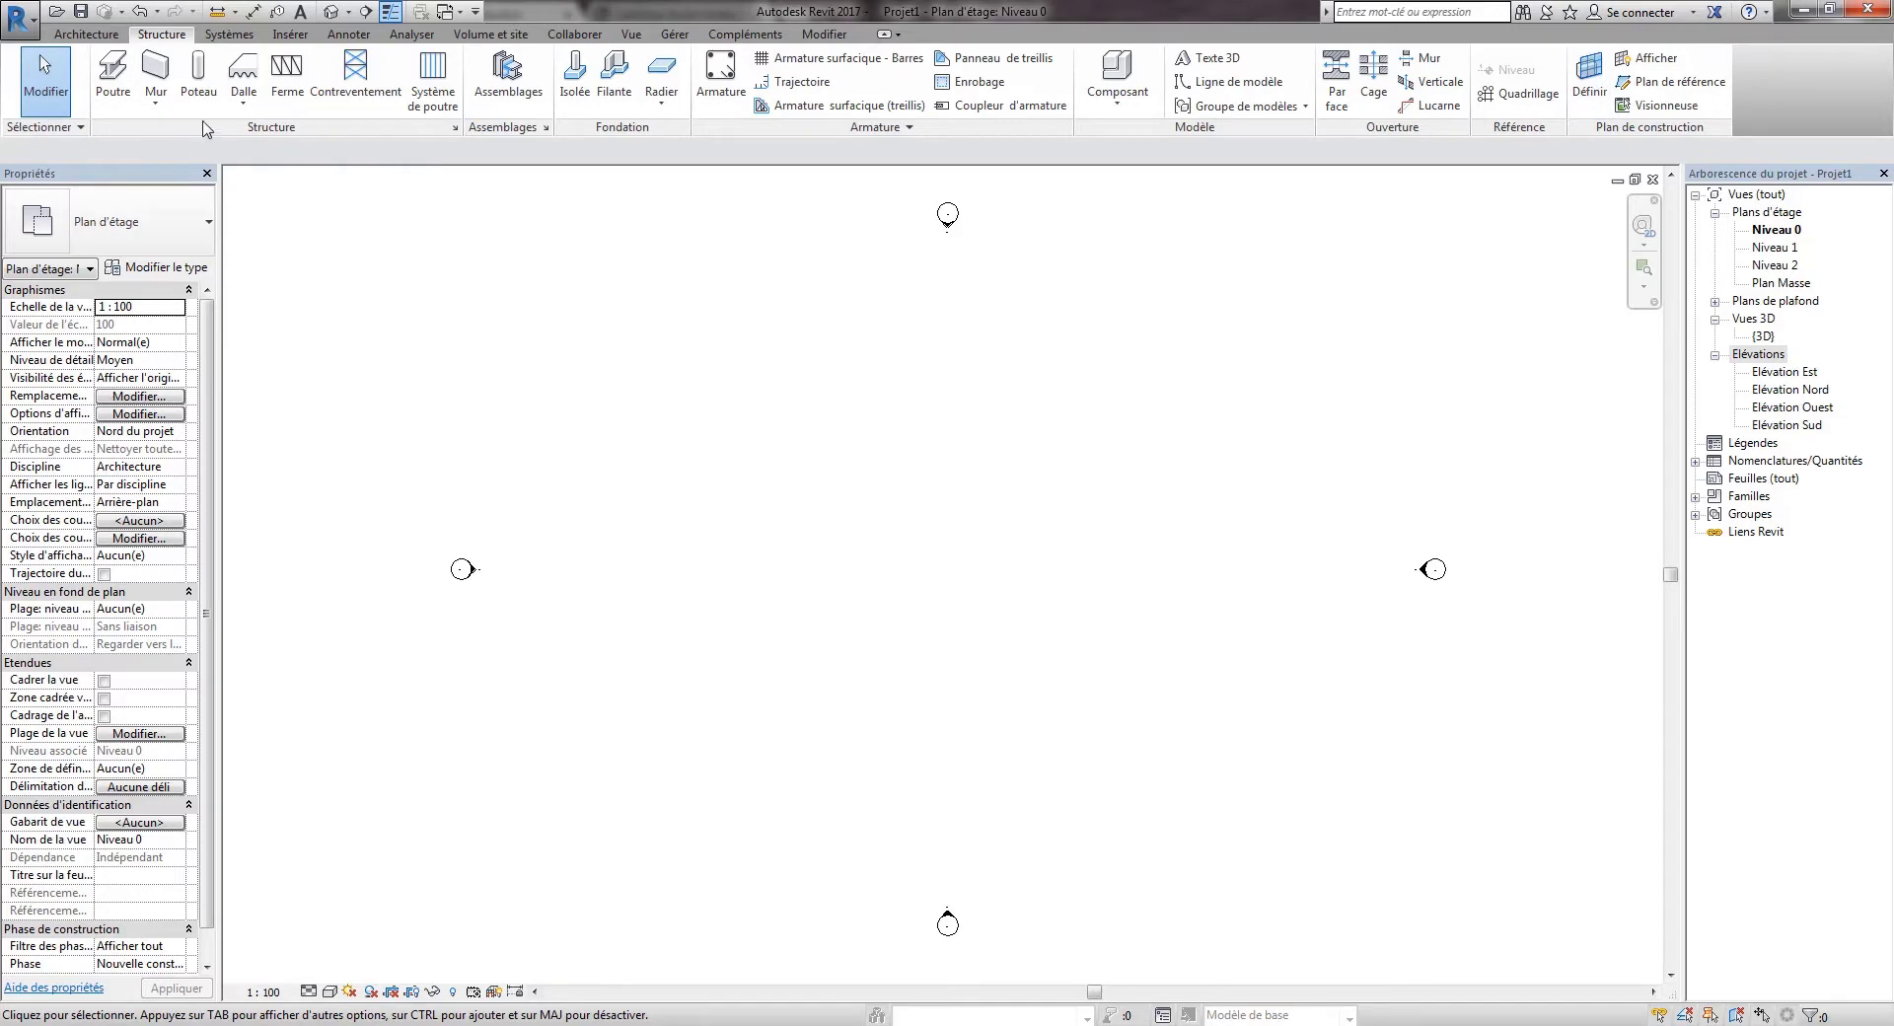
left_click(230, 35)
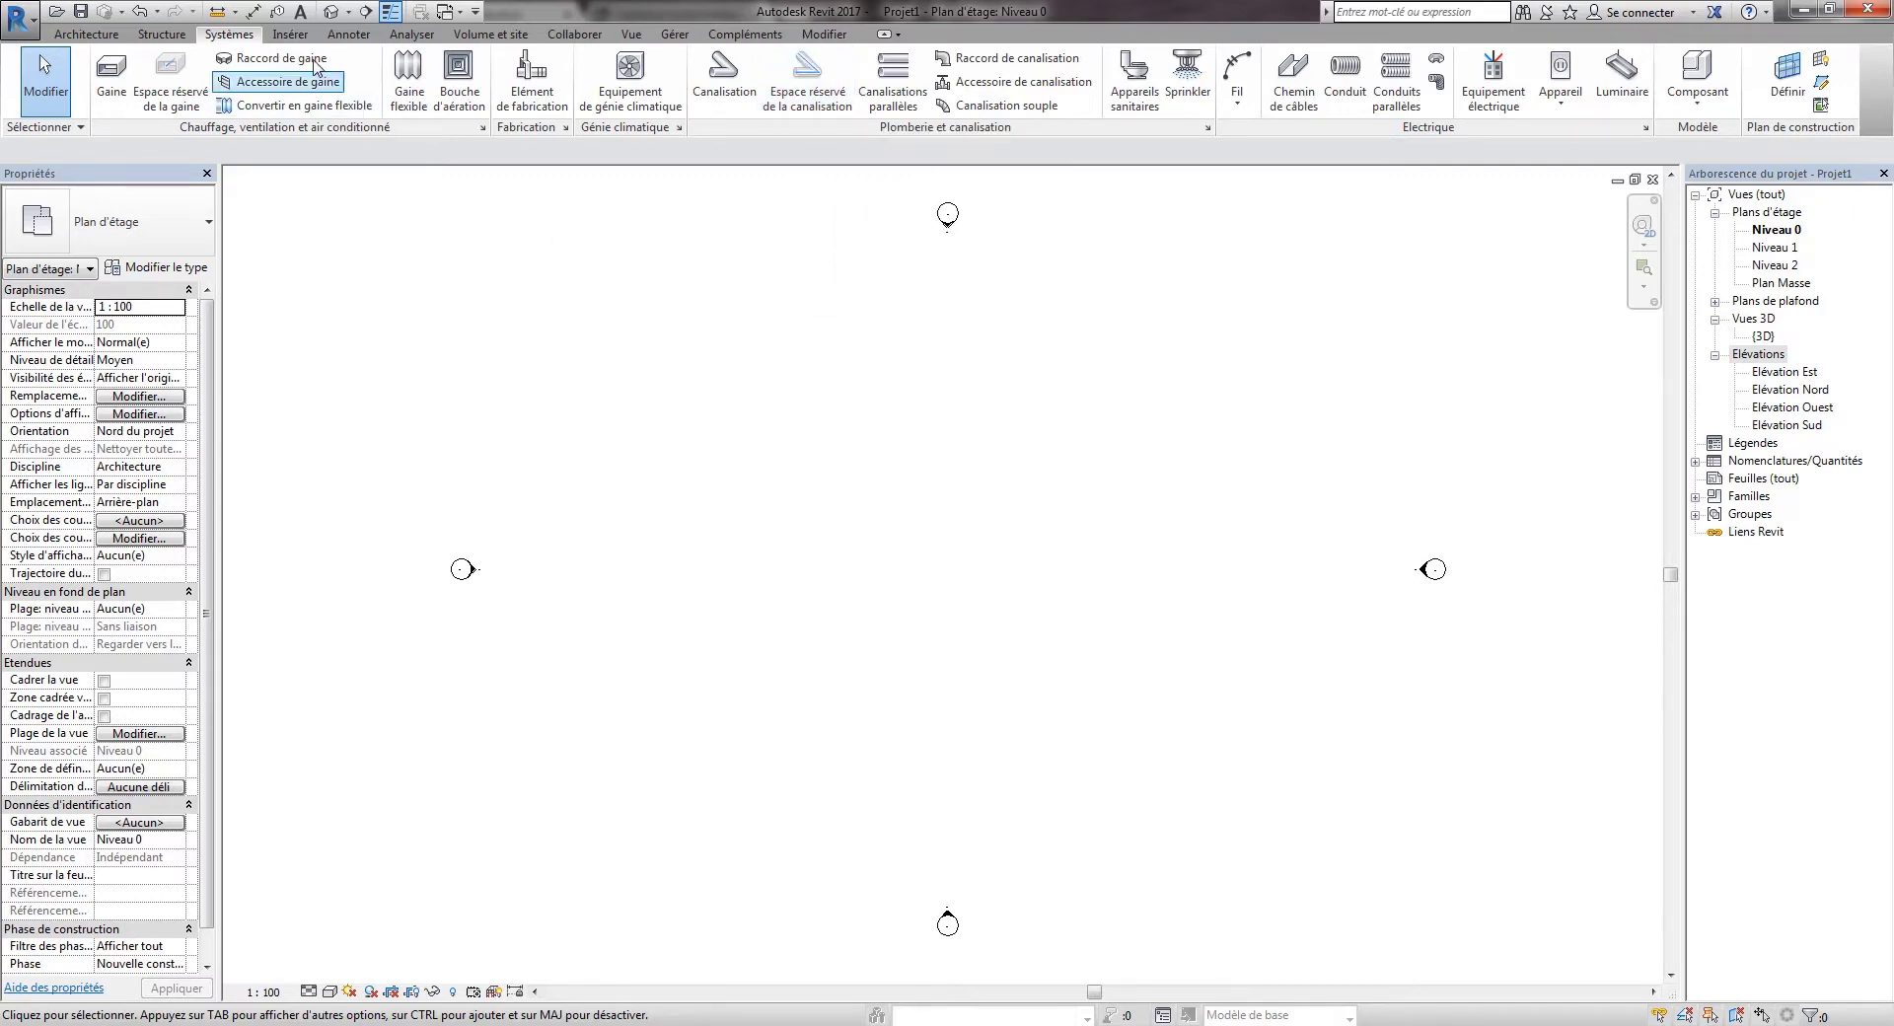
left_click(290, 34)
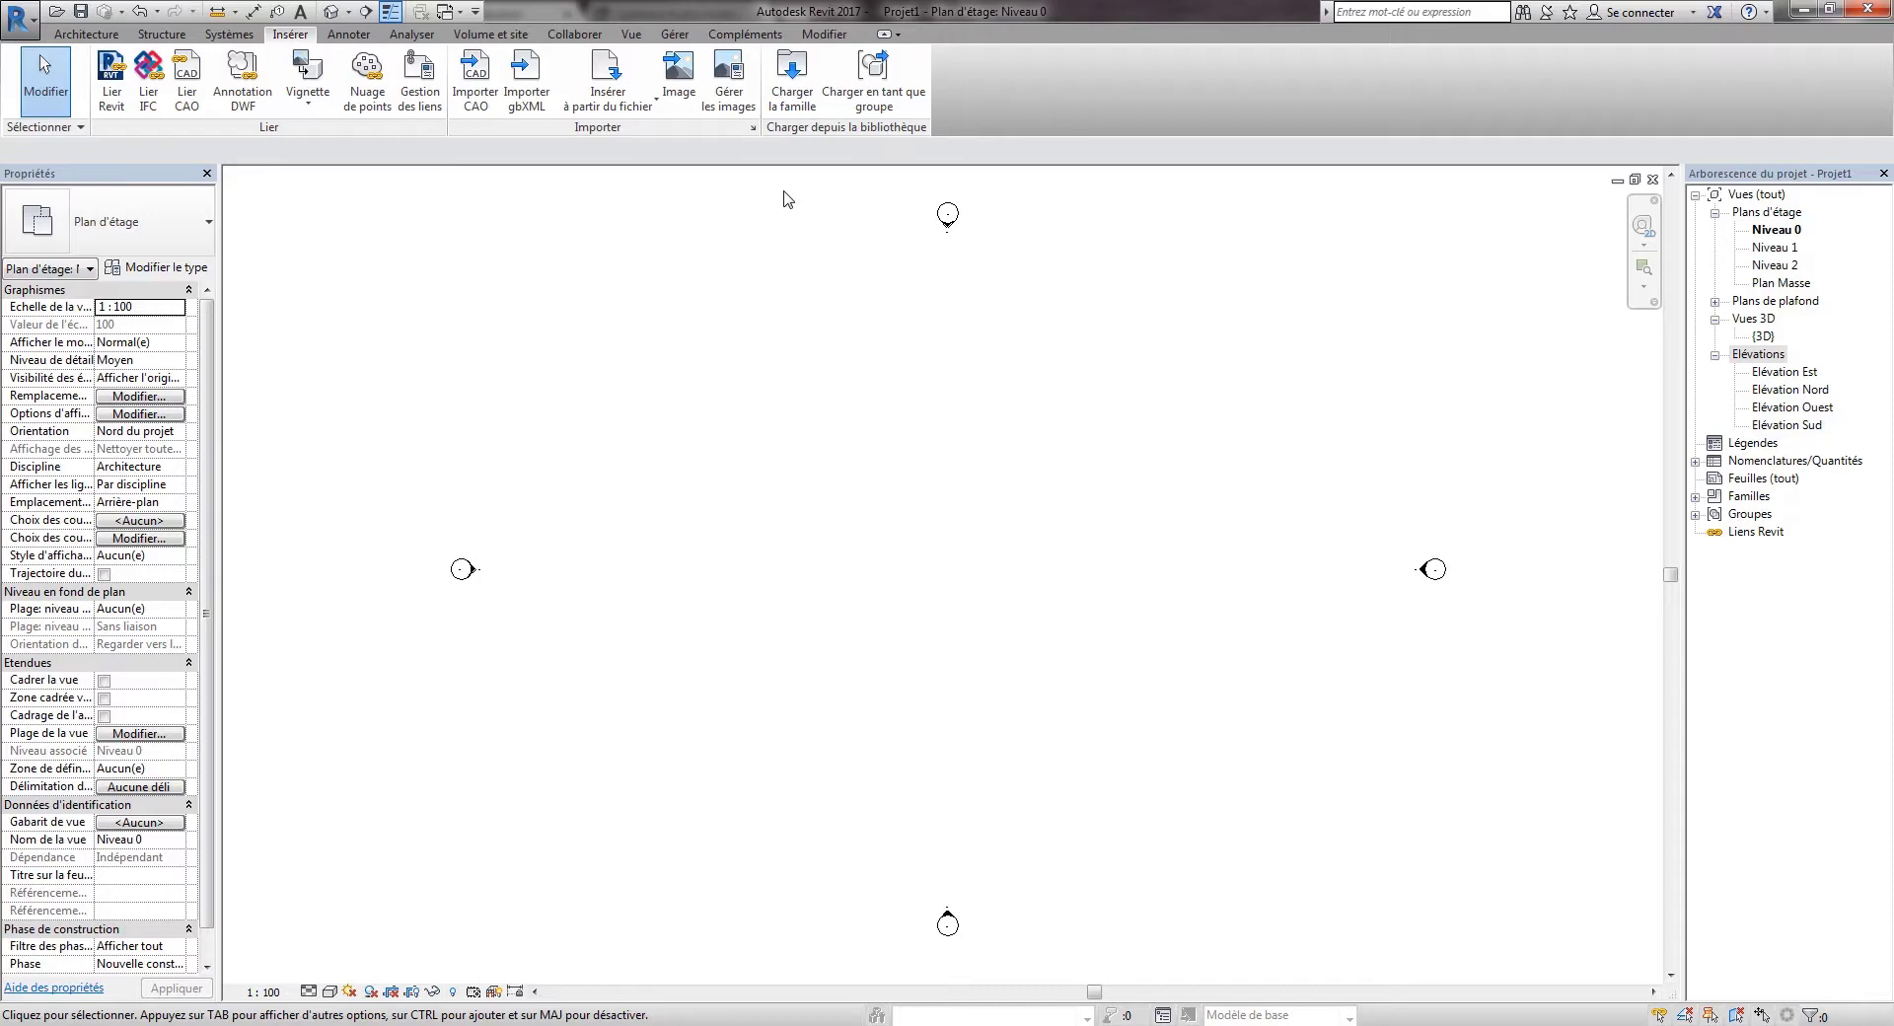
left_click(348, 36)
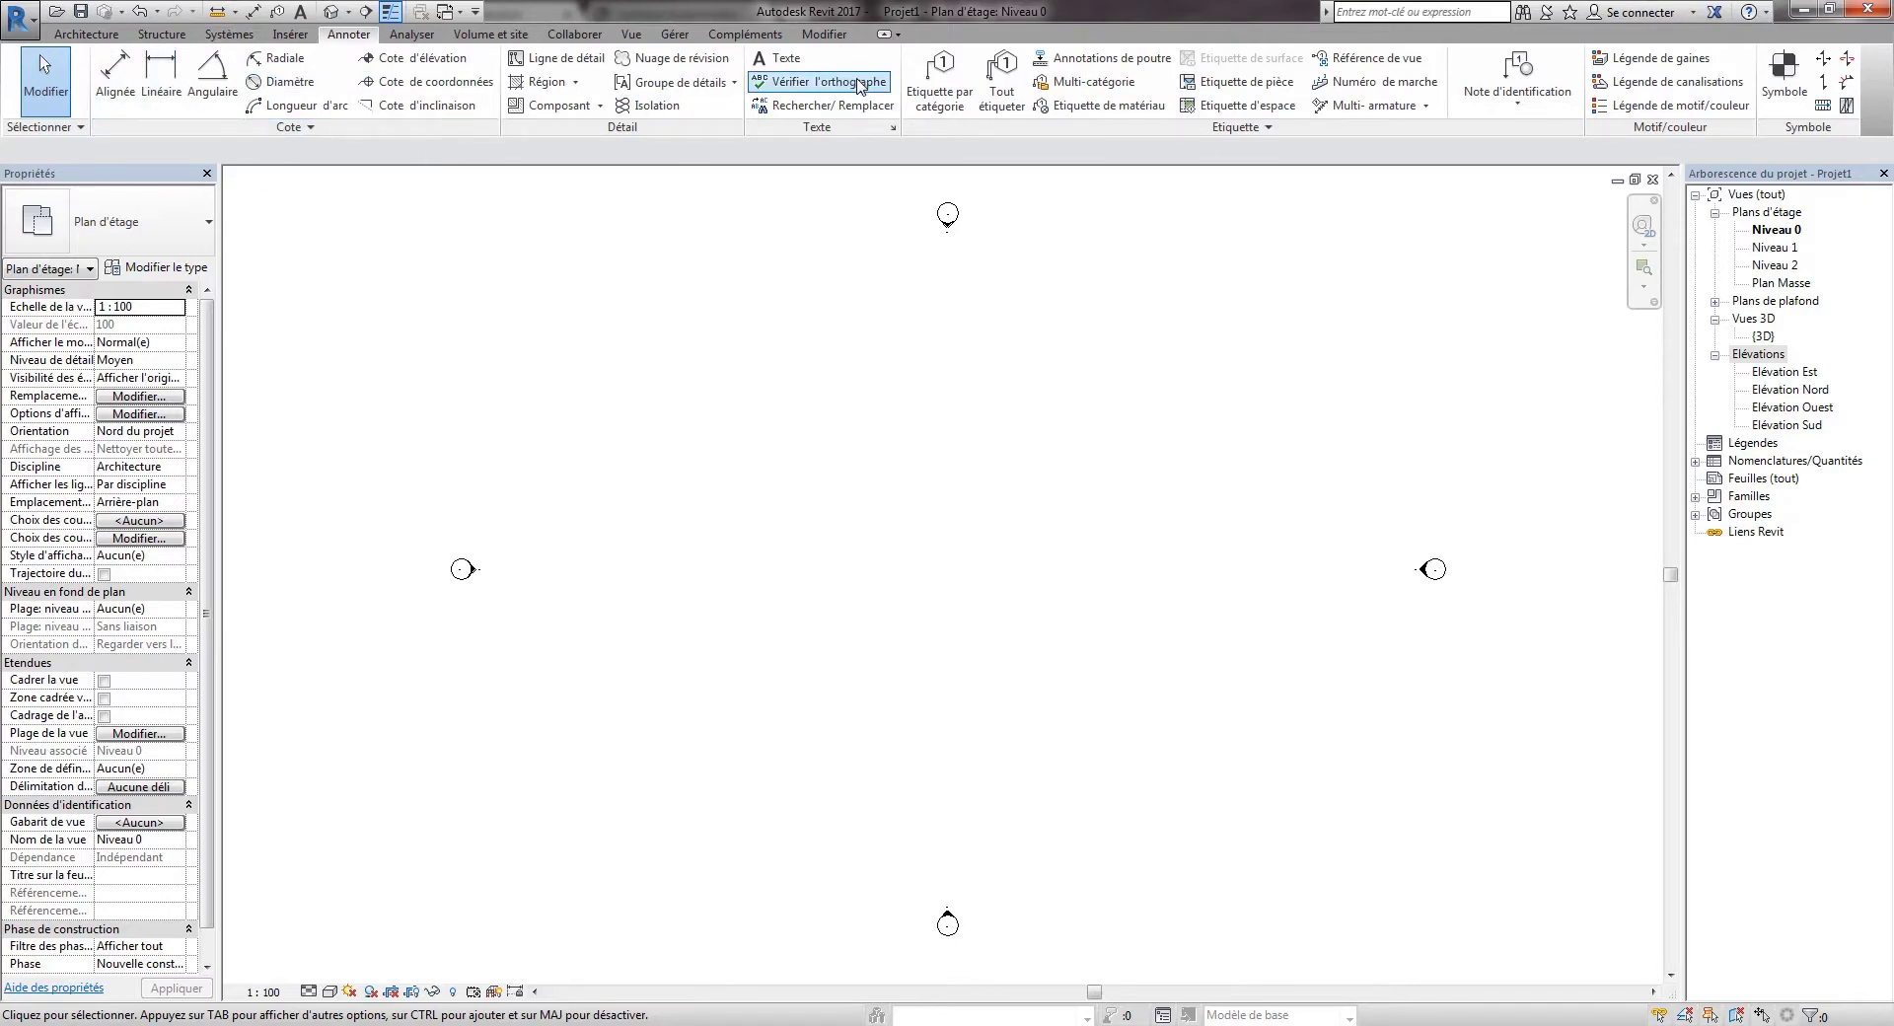
left_click(413, 35)
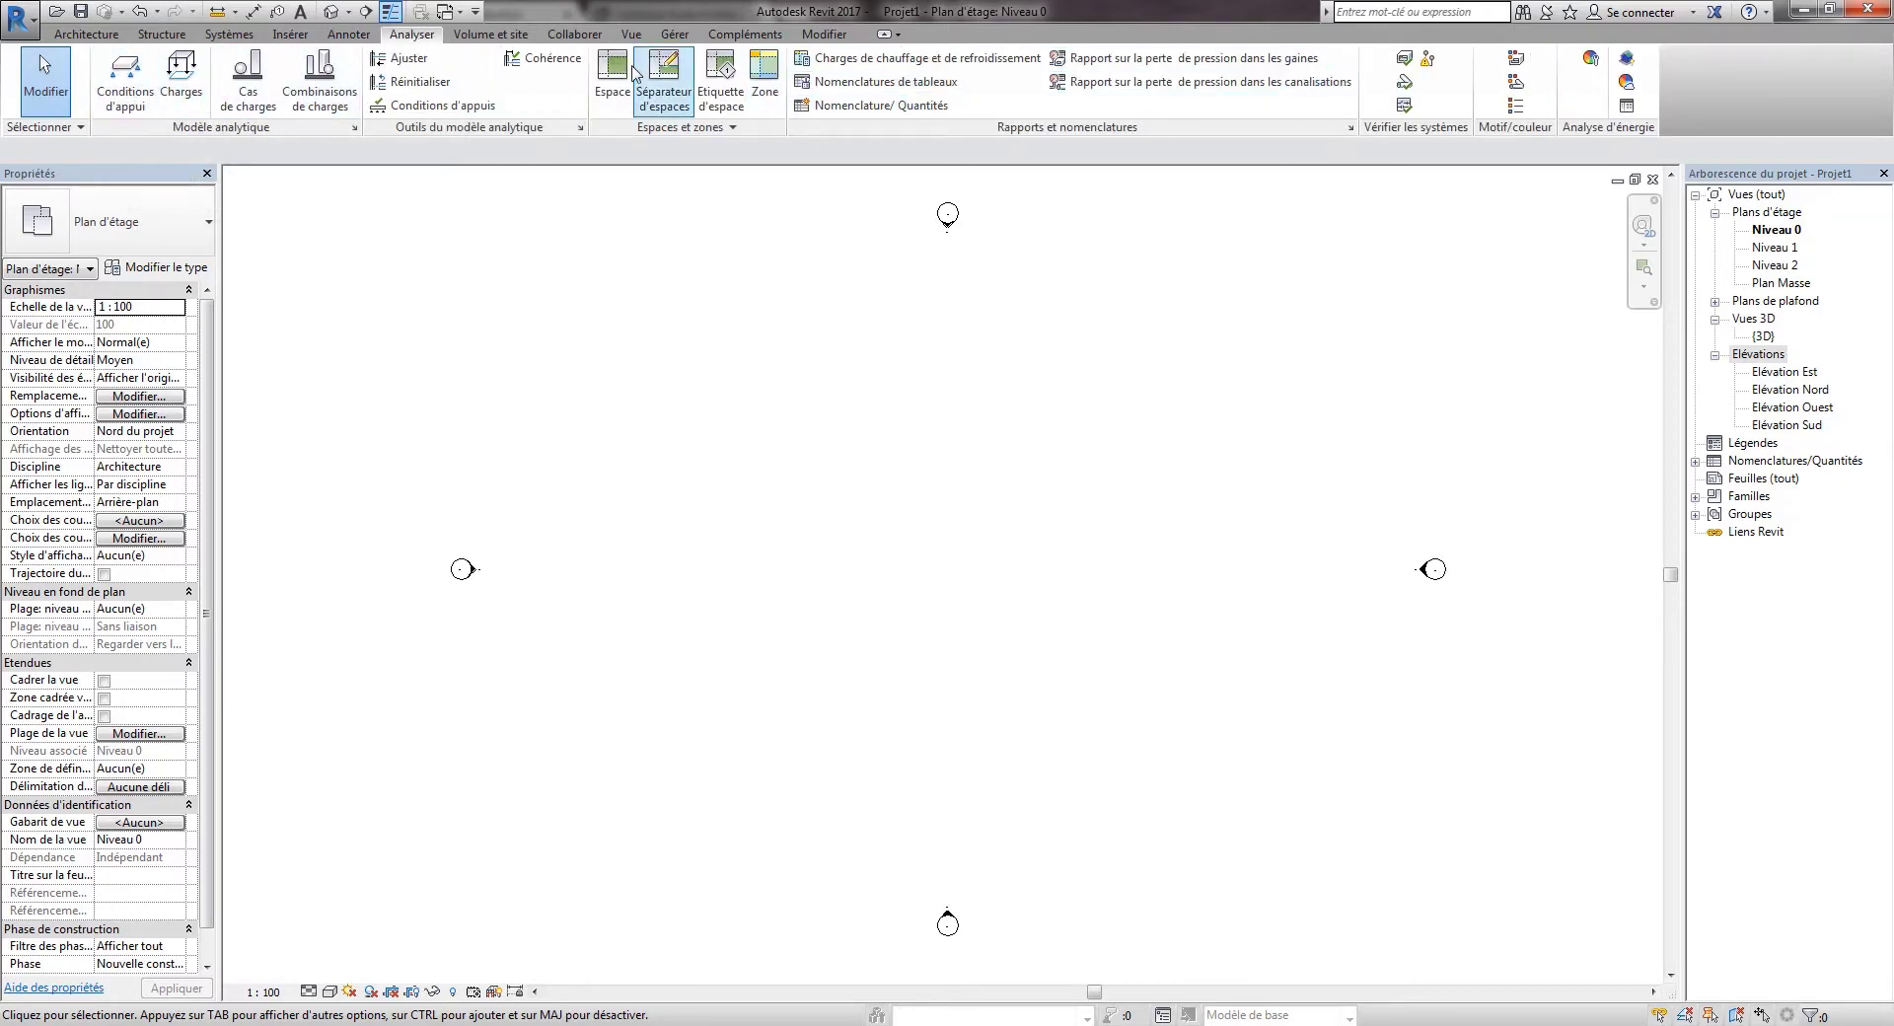
left_click(485, 35)
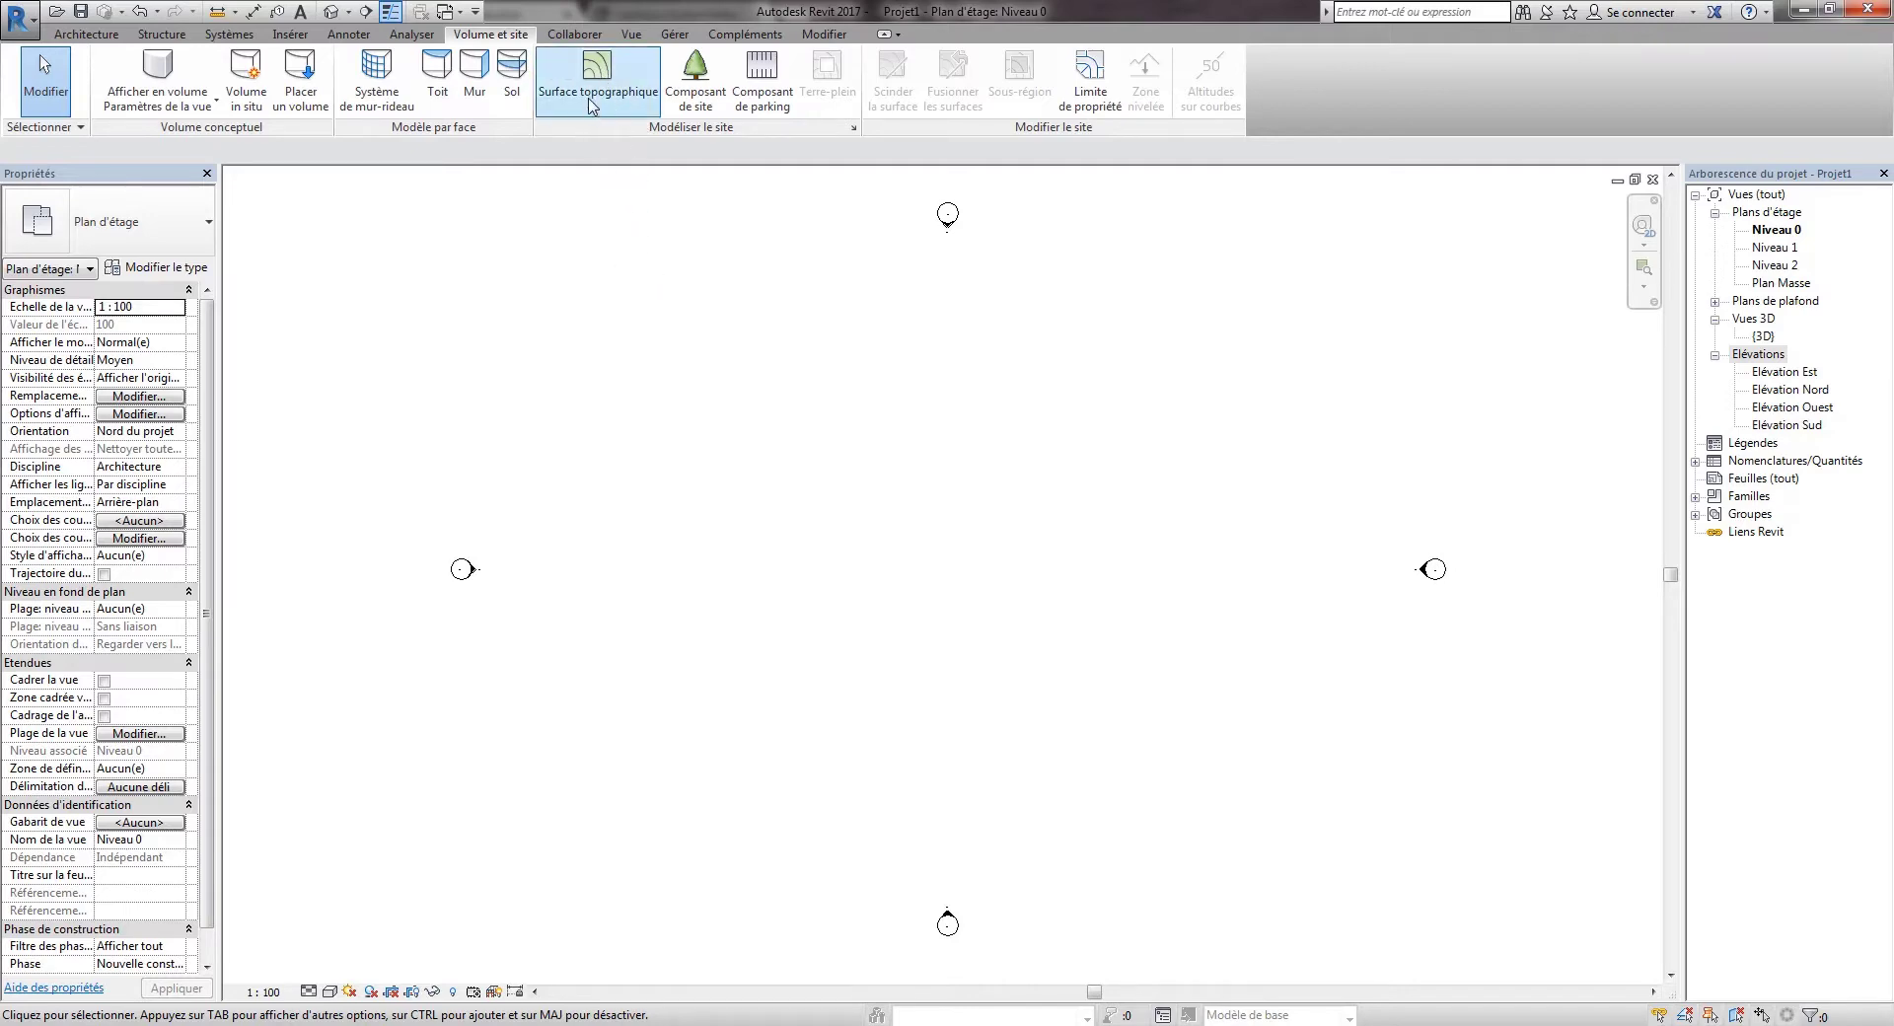
left_click(577, 35)
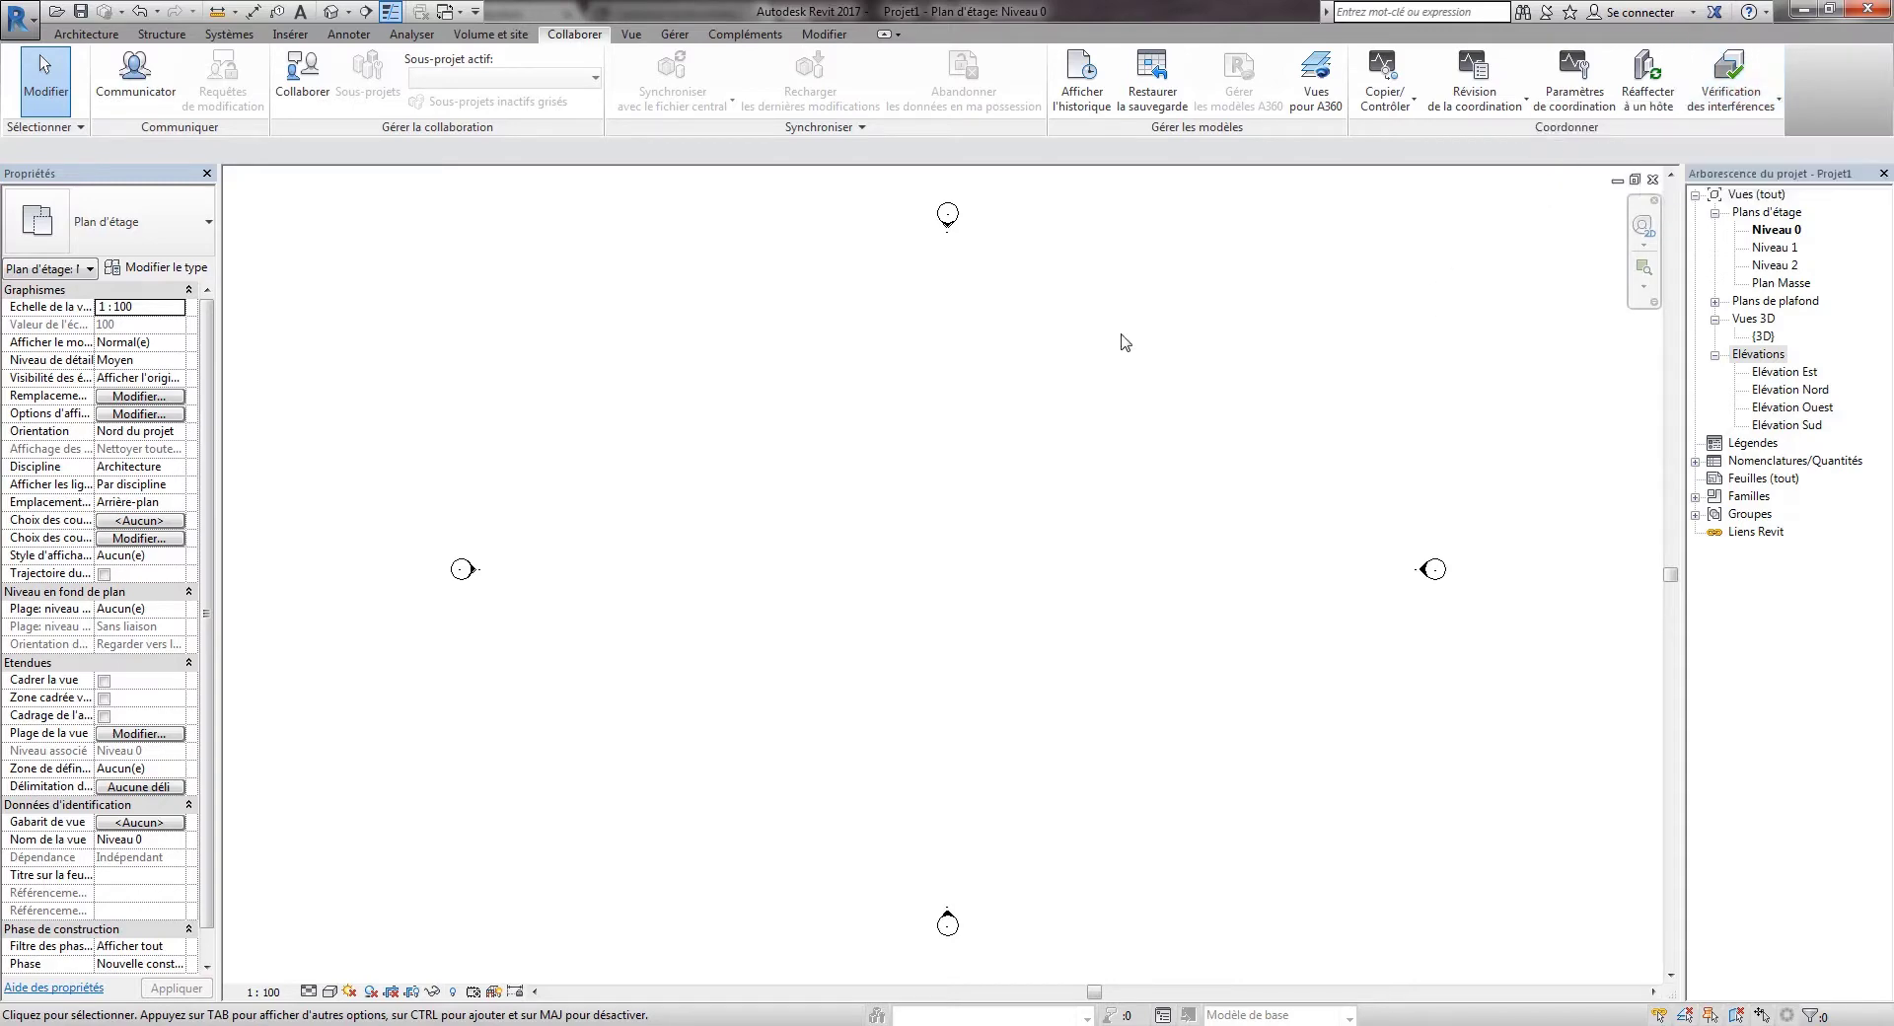
left_click(629, 35)
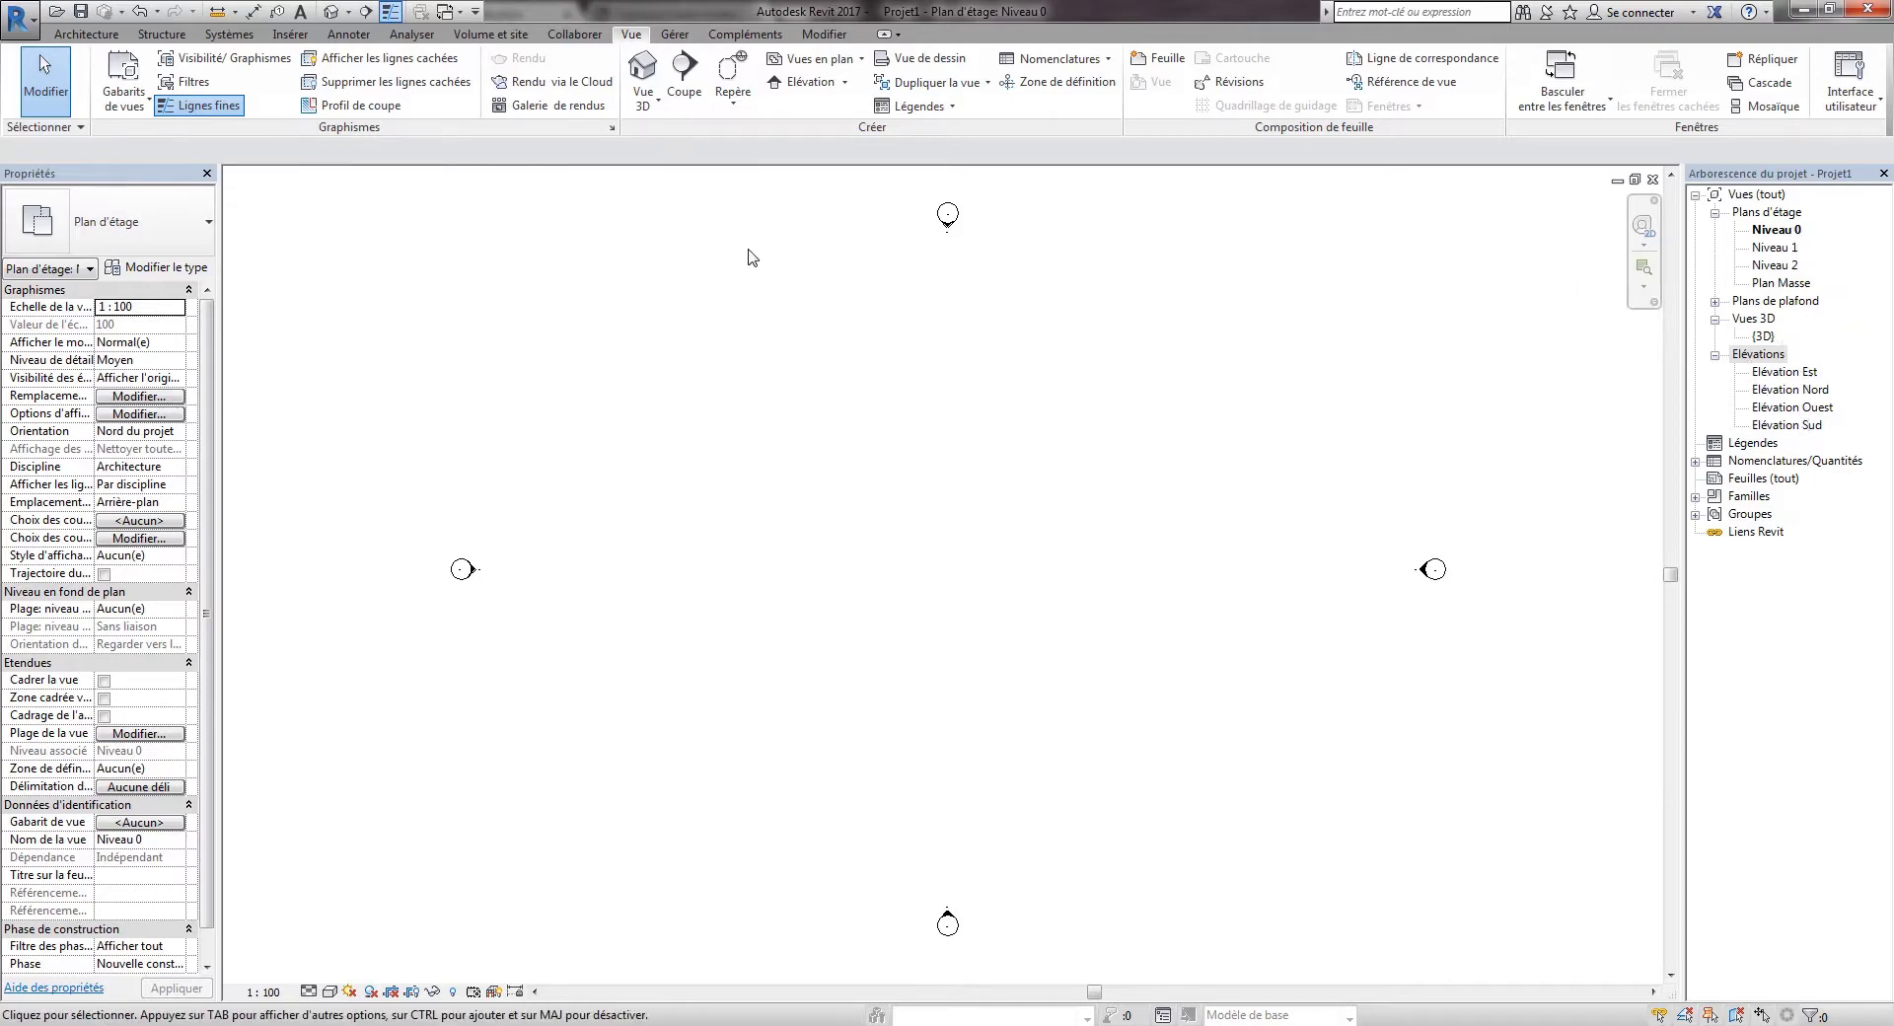
- Examine the project management commands, including the additional settings (Paramètres supplémentaires), and the add-in and modification tools, without changing anything
left_click(675, 34)
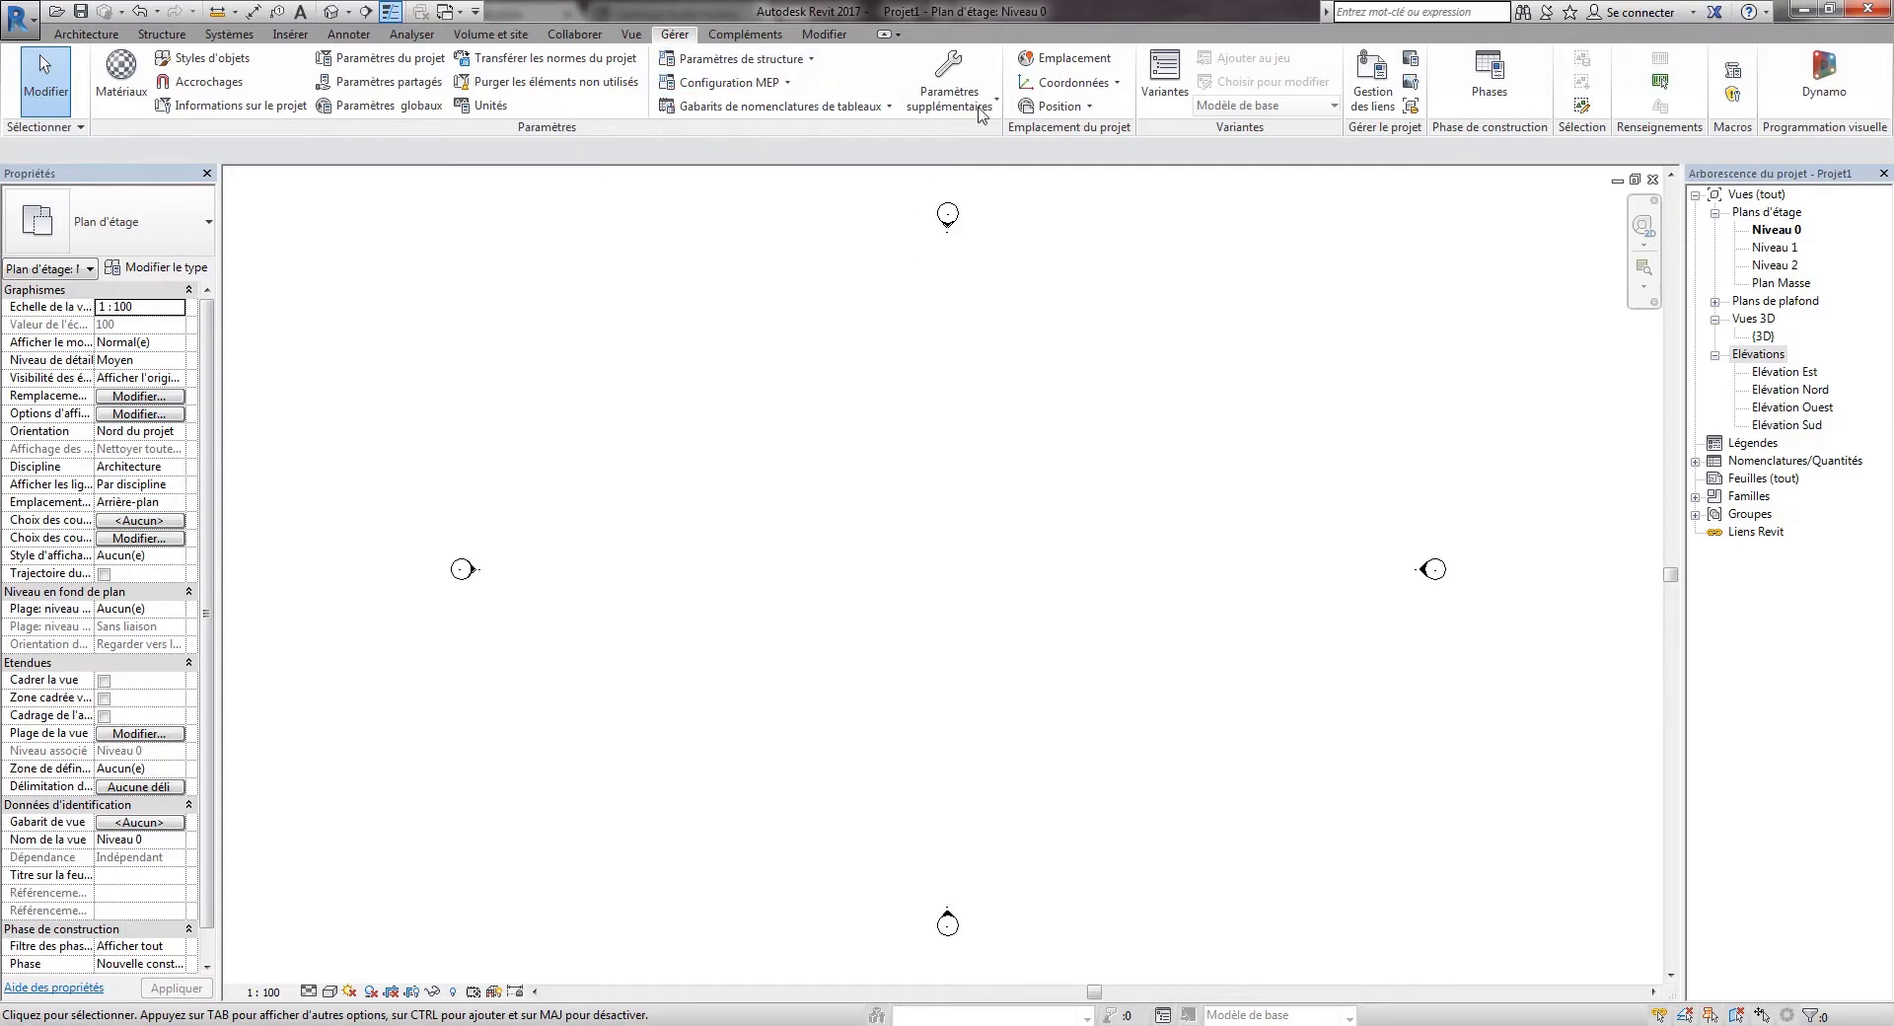
left_click(948, 79)
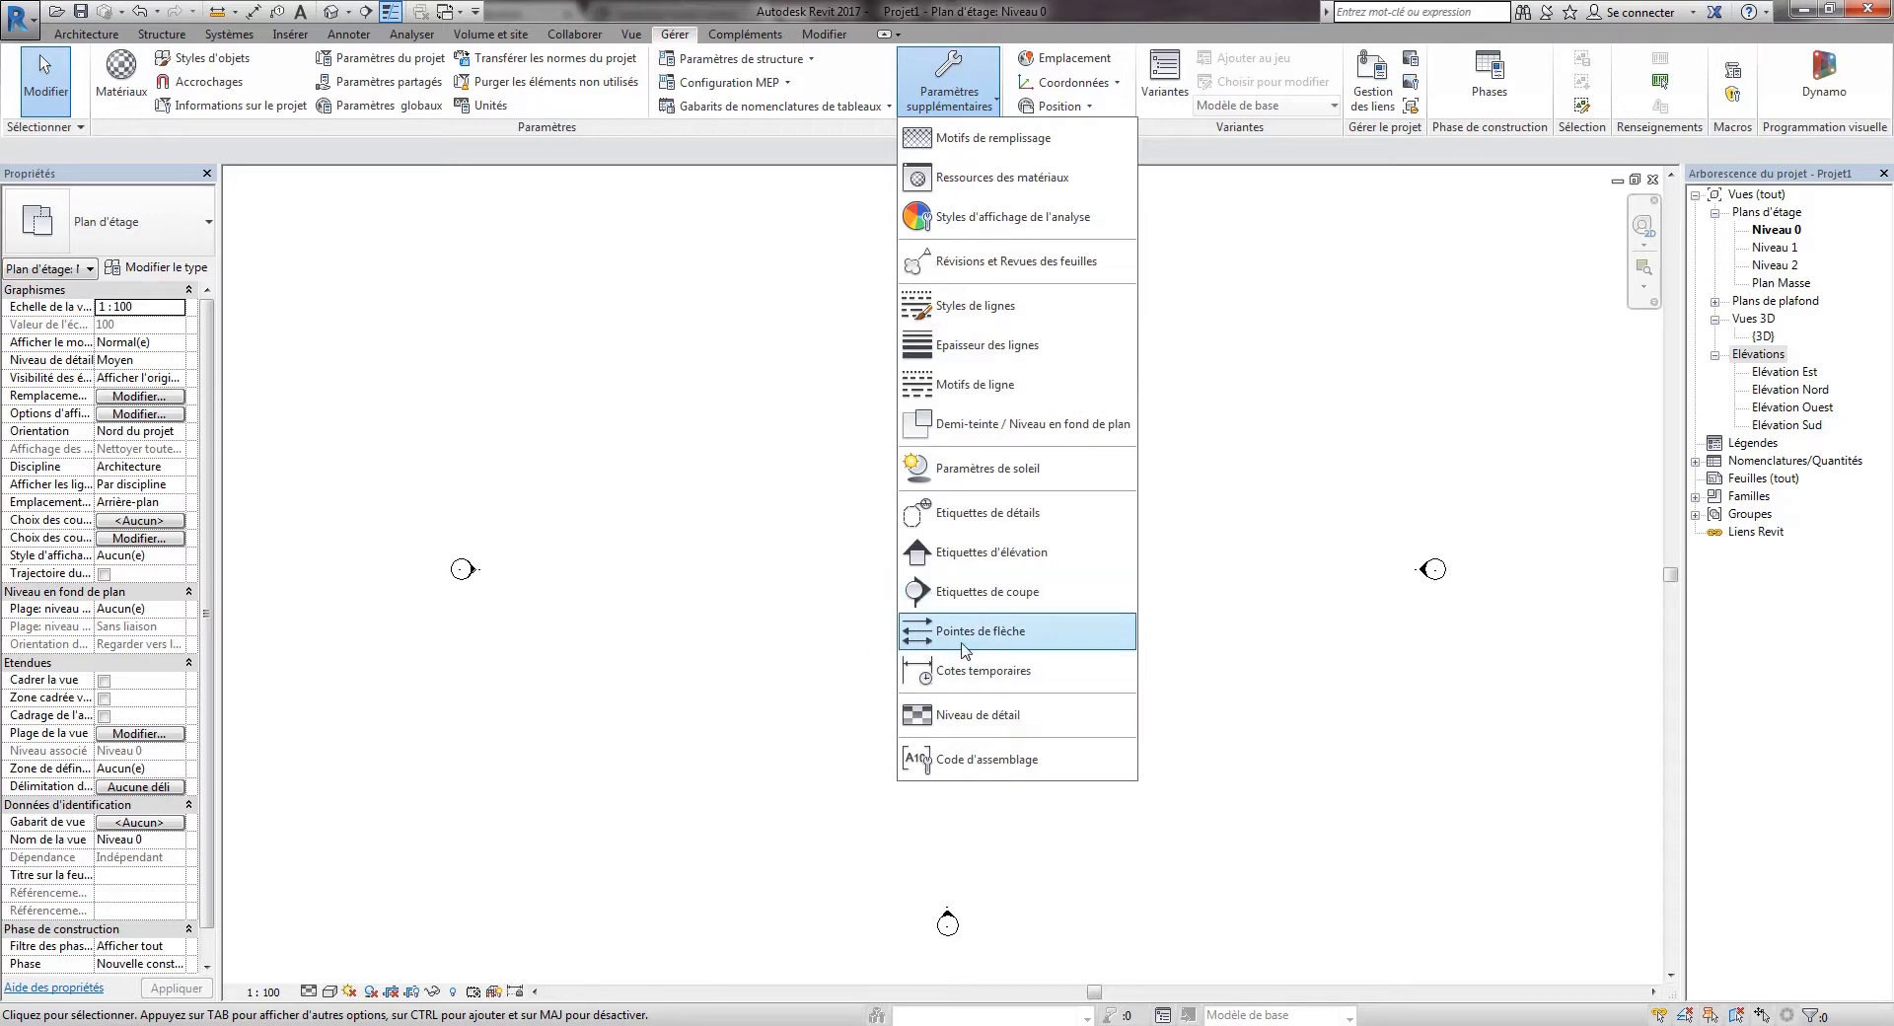
left_click(991, 182)
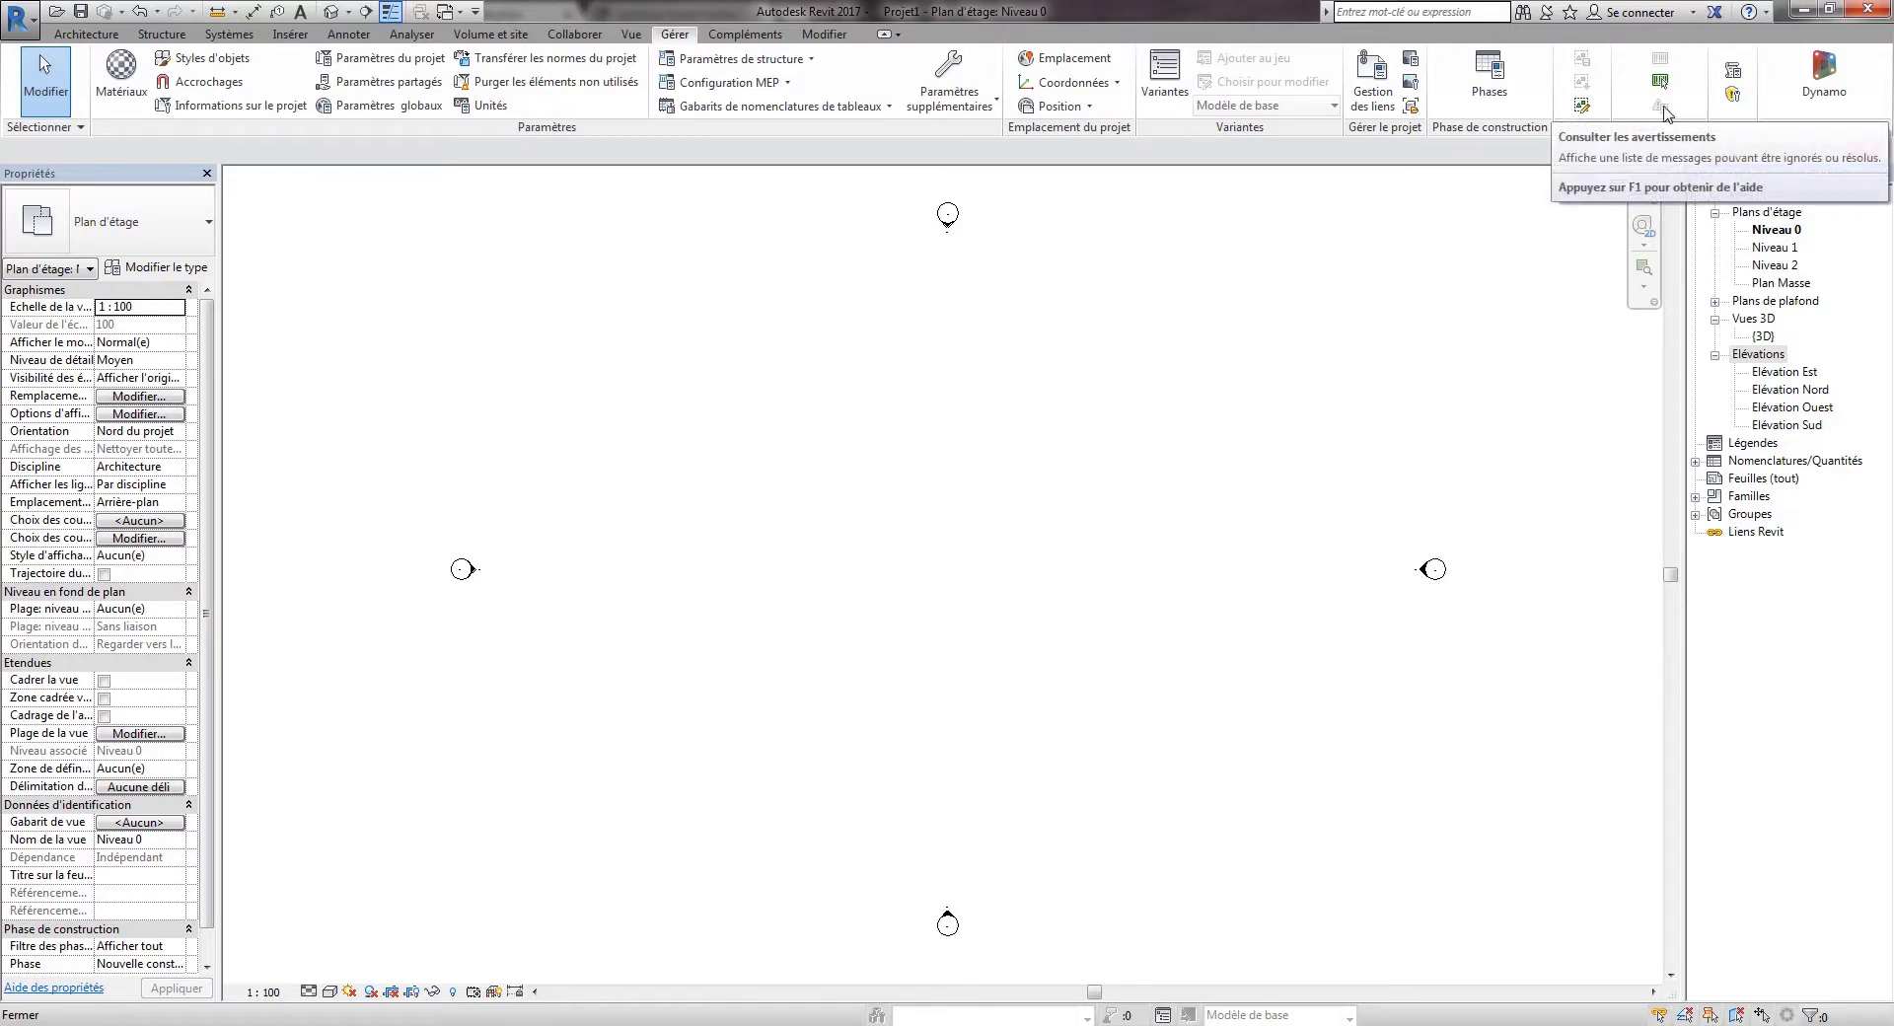
left_click(740, 34)
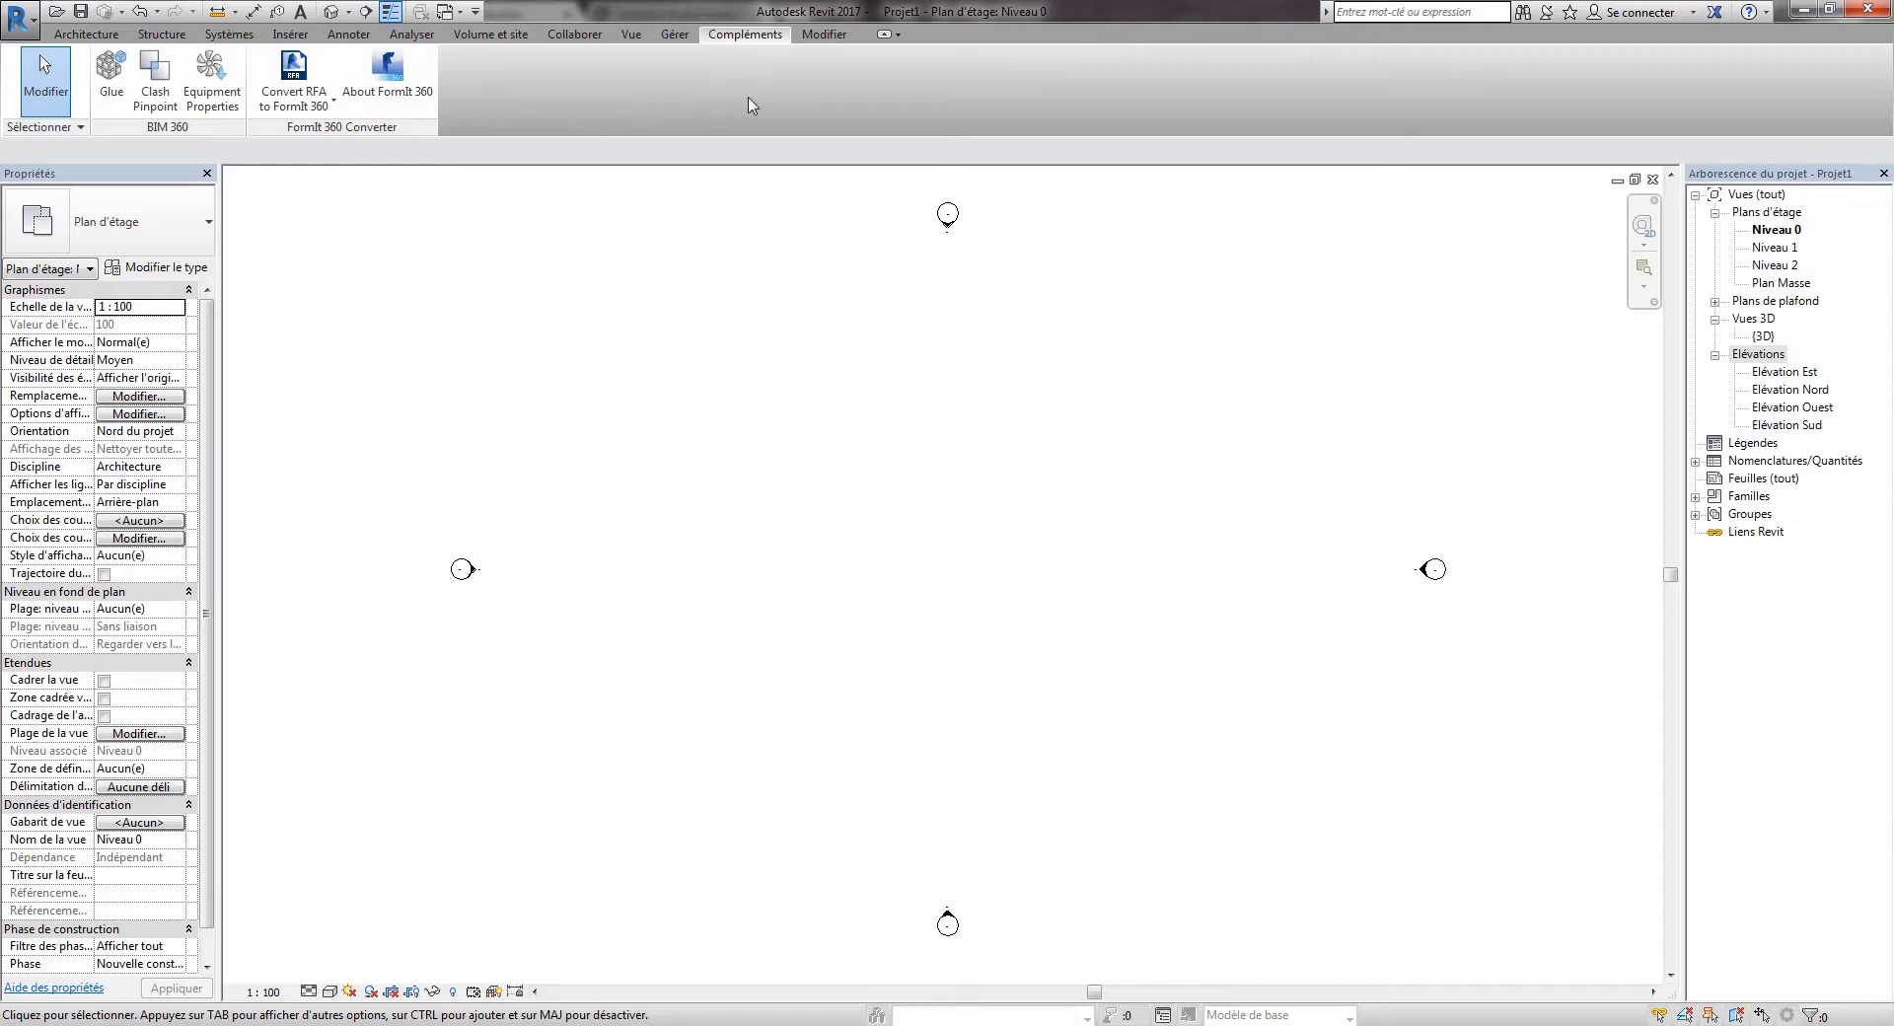
left_click(823, 33)
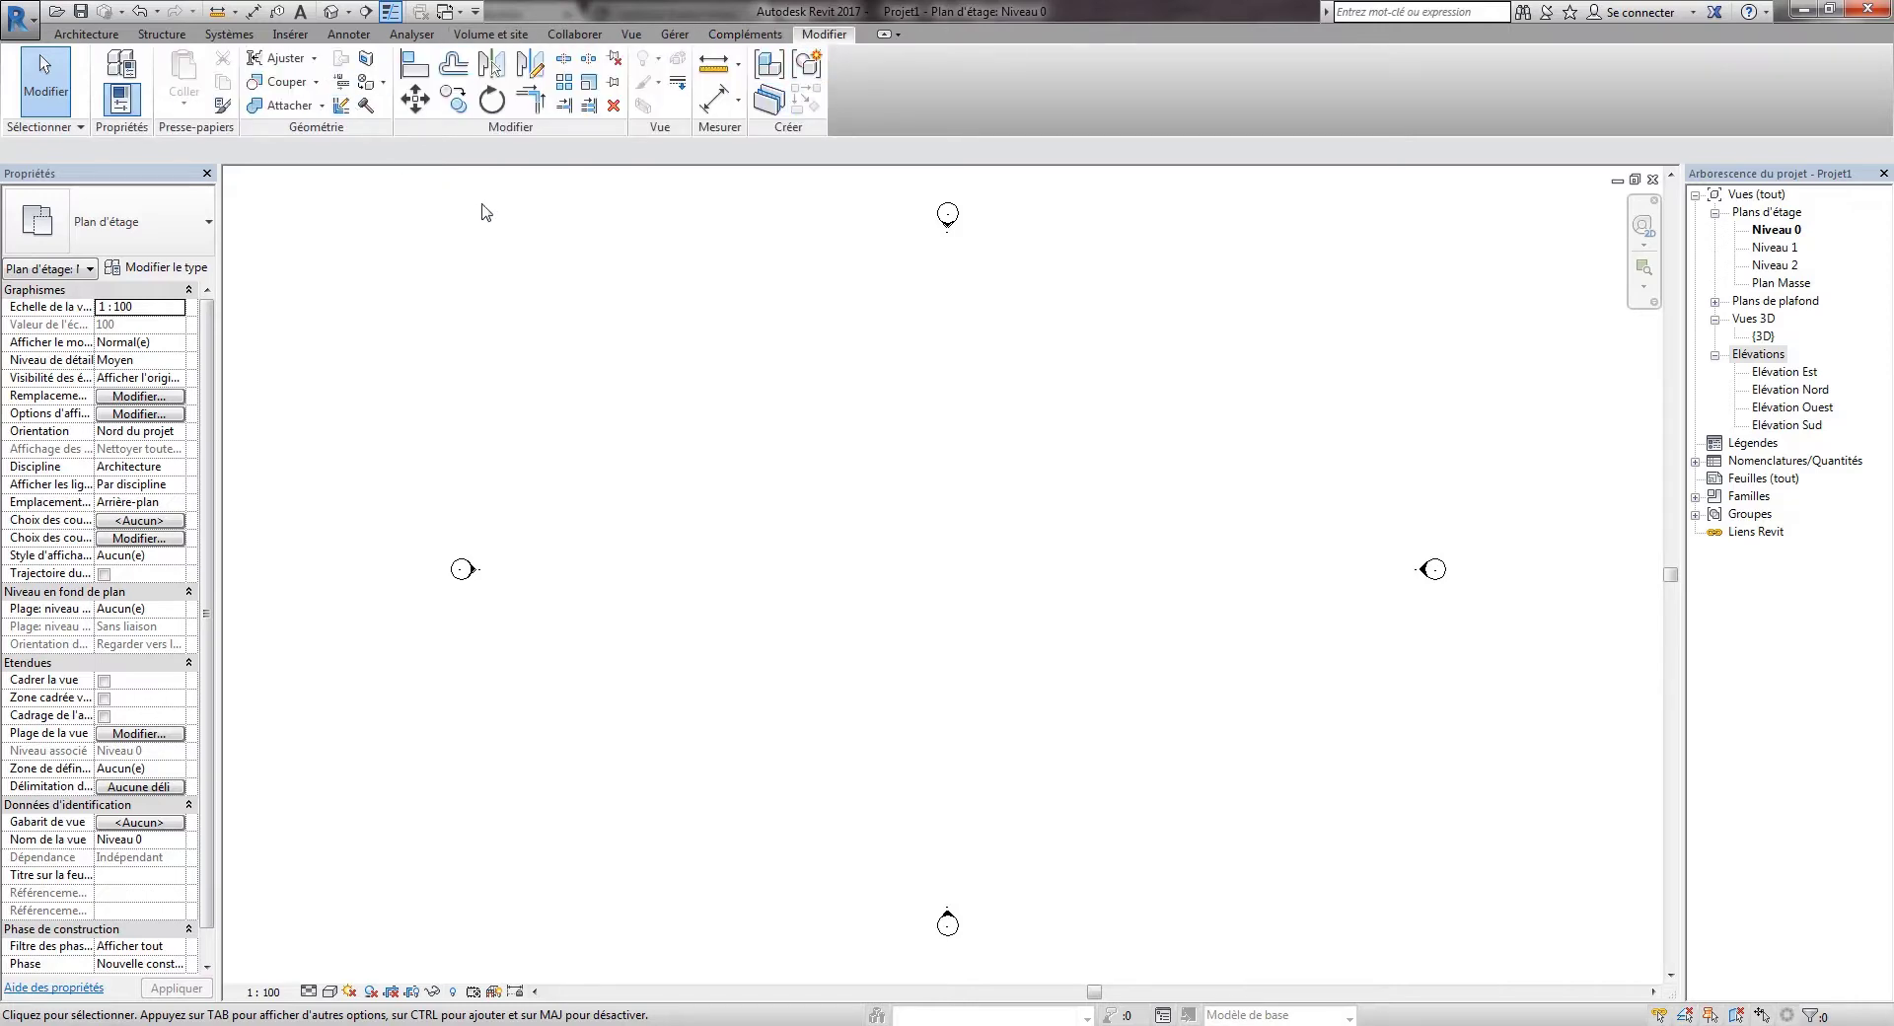